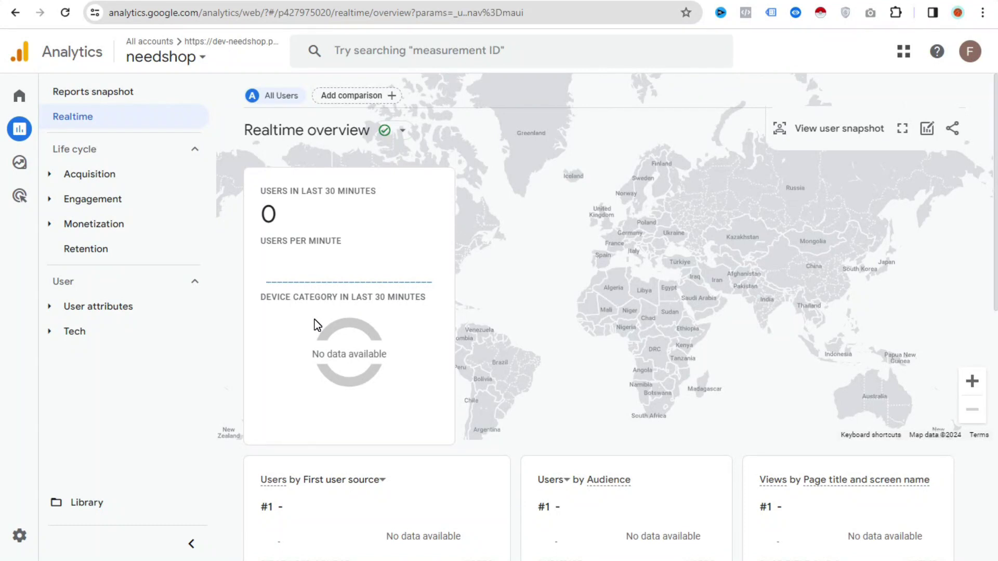
Browse the shop and open the Denim Blue Jeans product page
scroll(313, 322, down, 15)
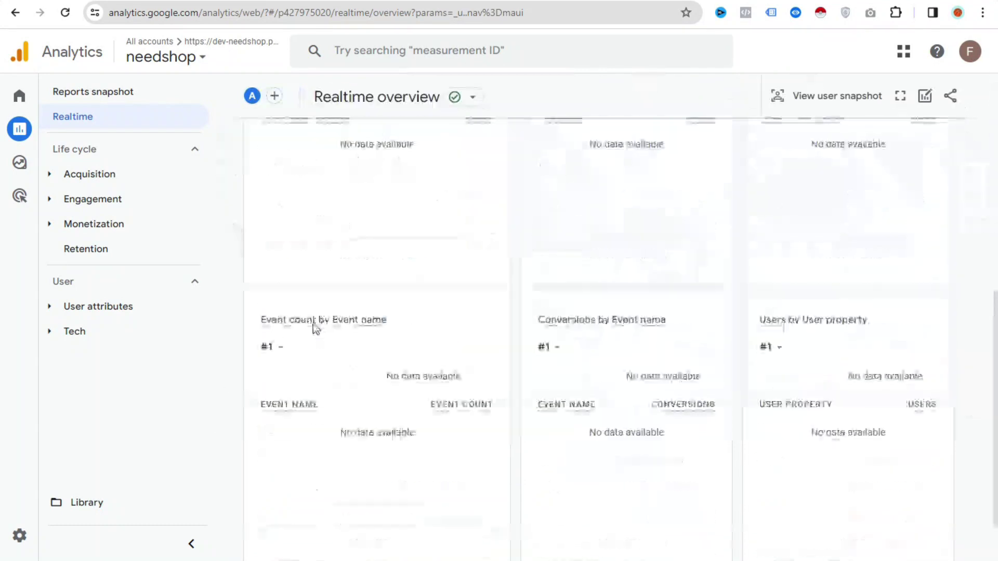
scroll(313, 323, up, 15)
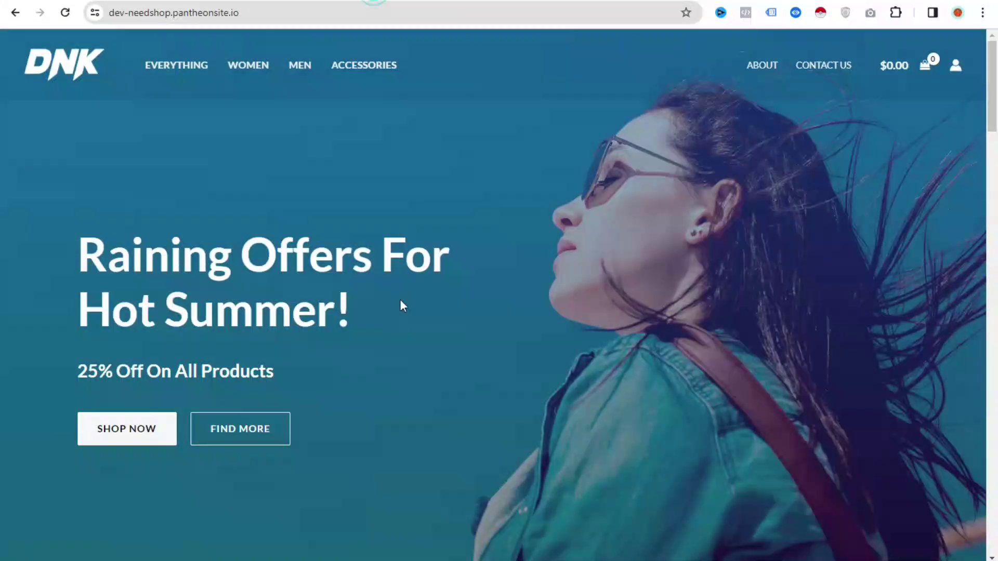
scroll(401, 305, down, 10)
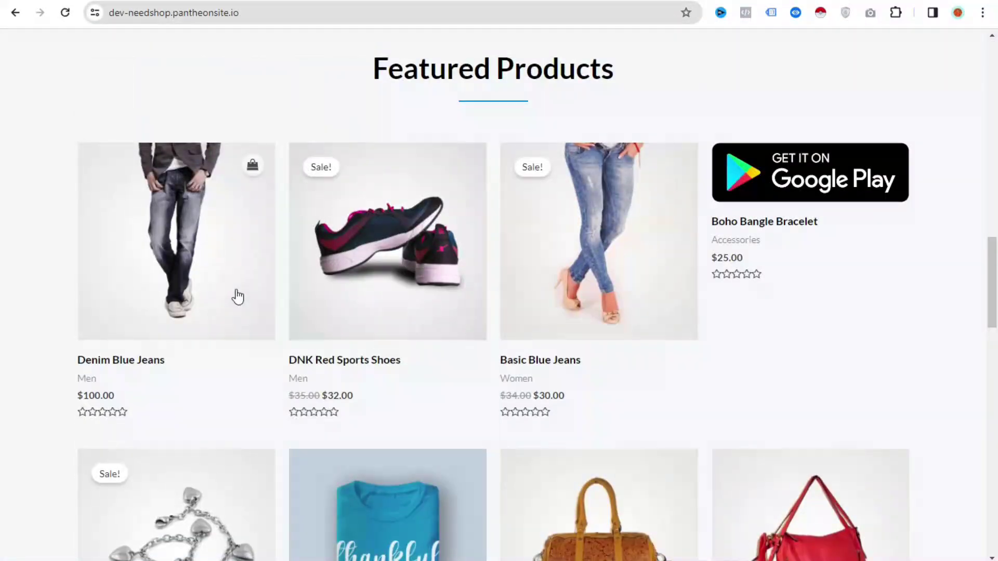
click(225, 258)
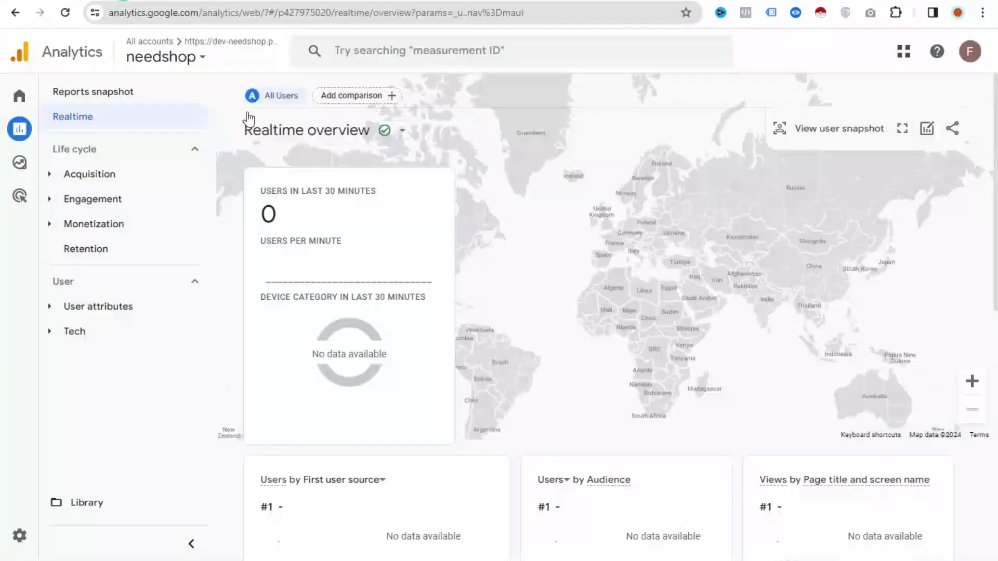
scroll(313, 333, down, 6)
scroll(314, 333, up, 4)
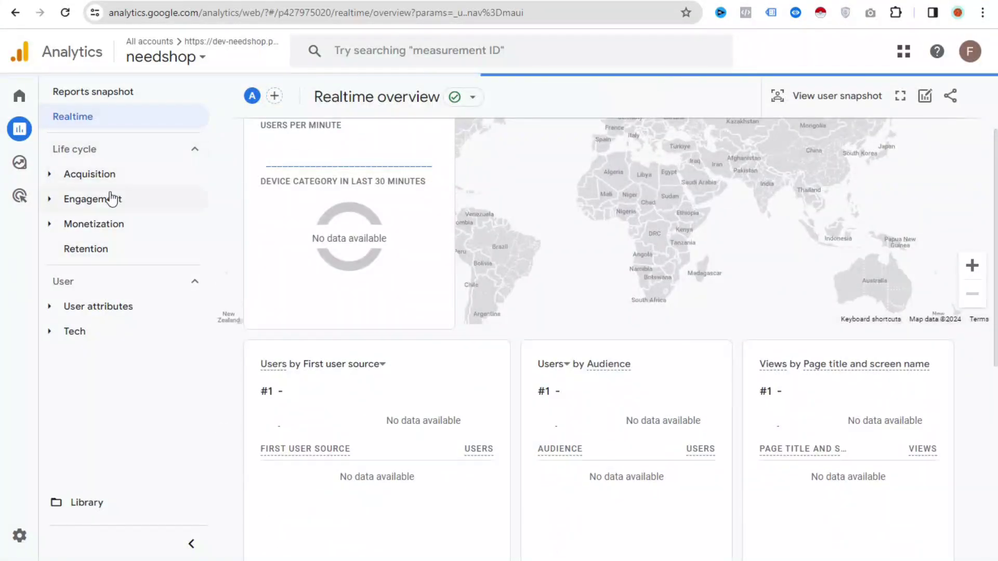
Refresh the Analytics realtime report, then go to the needshop container's empty Tags list
click(86, 117)
scroll(618, 404, down, 5)
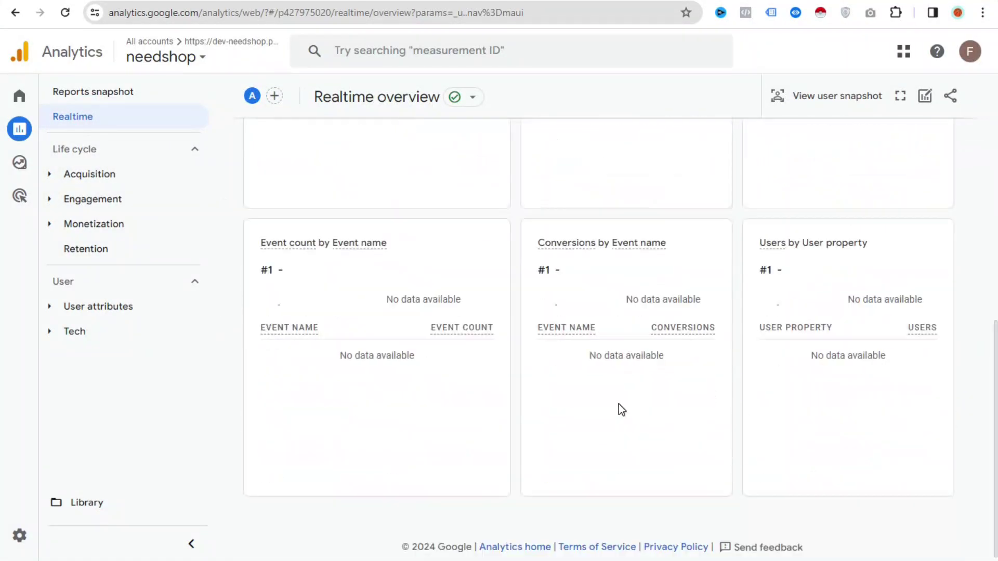
scroll(609, 405, up, 7)
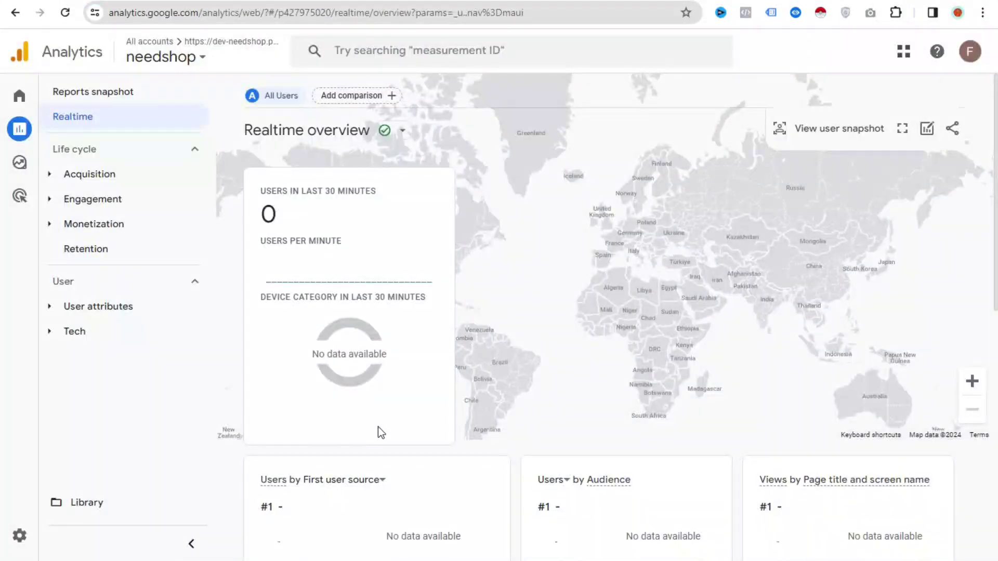
scroll(378, 428, down, 5)
scroll(381, 434, up, 5)
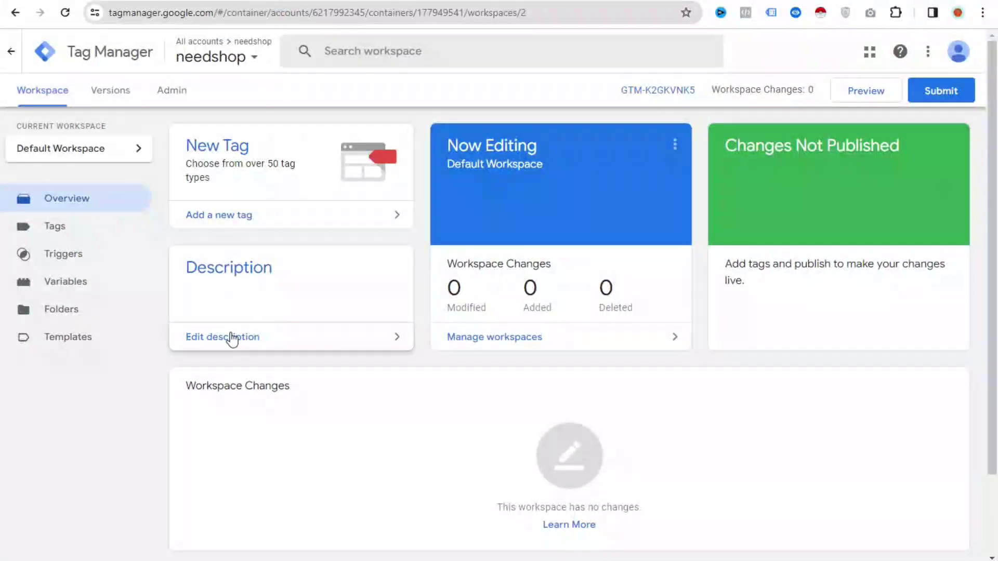
click(98, 241)
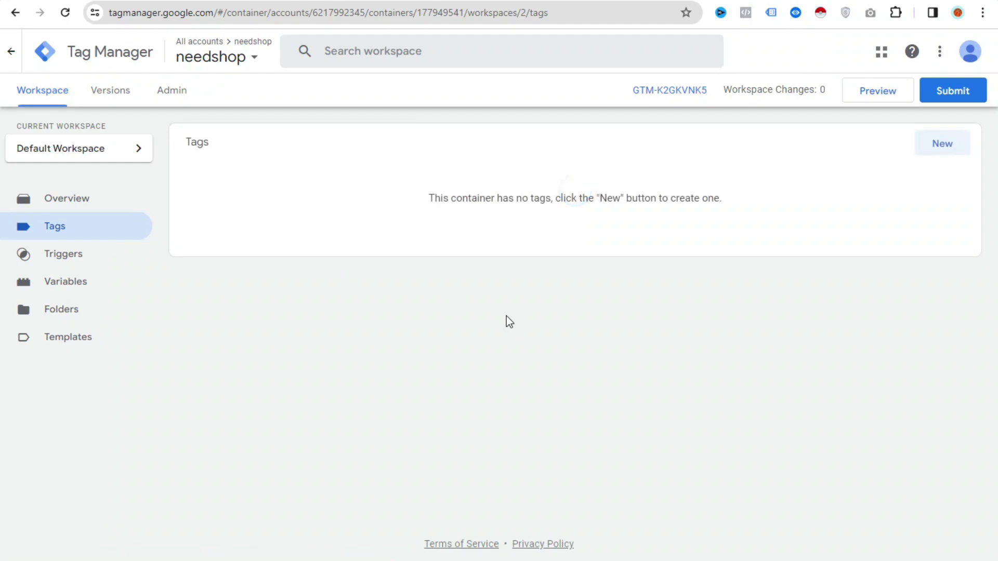
Create a new untitled tag of type Google Analytics > Google Tag
click(943, 148)
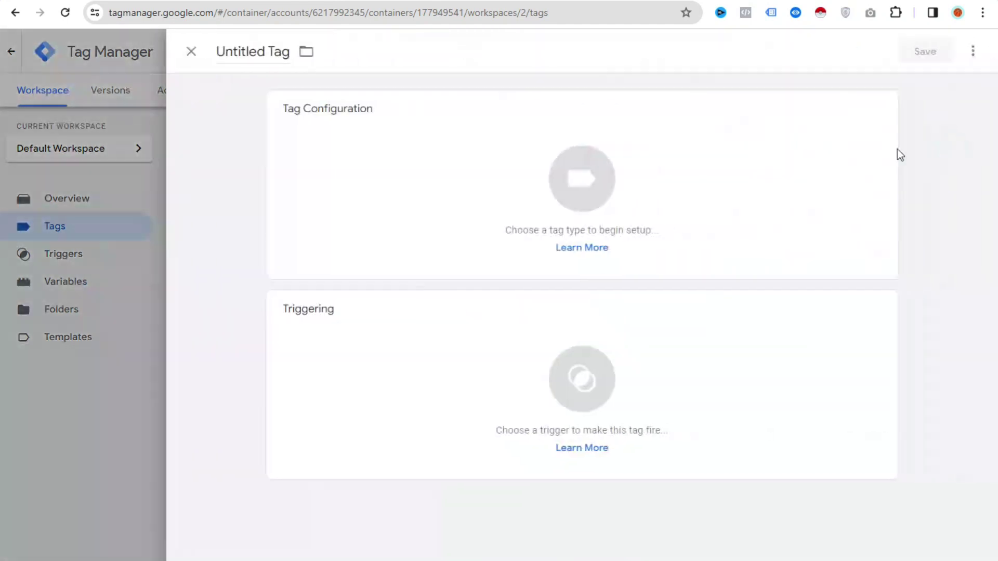
click(521, 155)
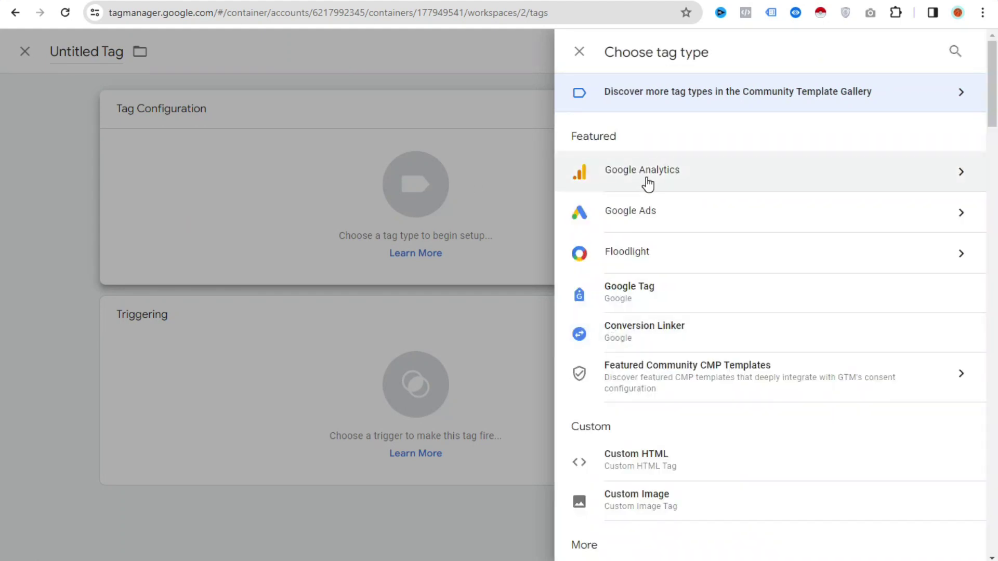
click(681, 182)
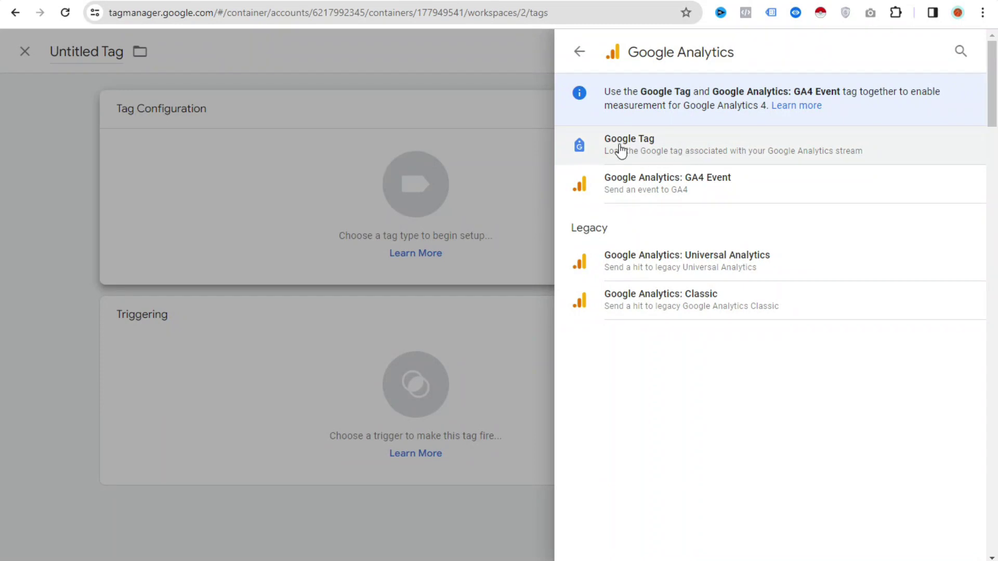
click(675, 149)
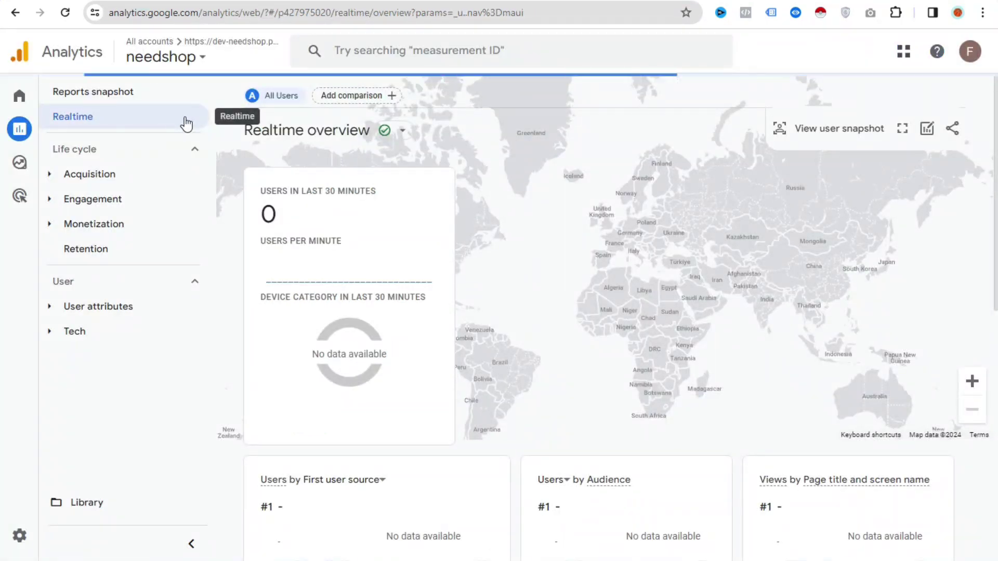
Copy the needshop web stream's measurement ID from Admin > Data streams
click(20, 537)
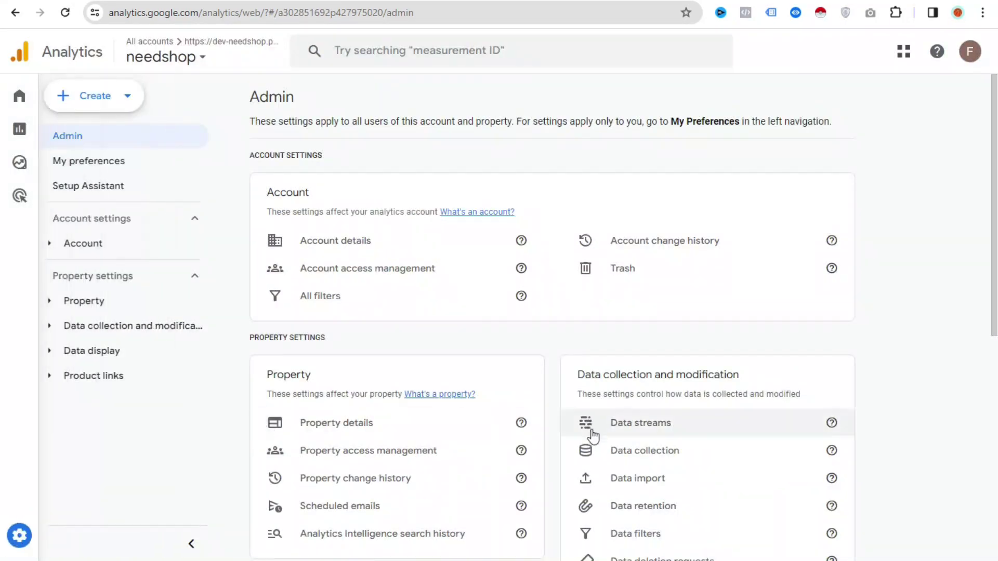
scroll(659, 327, down, 2)
click(657, 309)
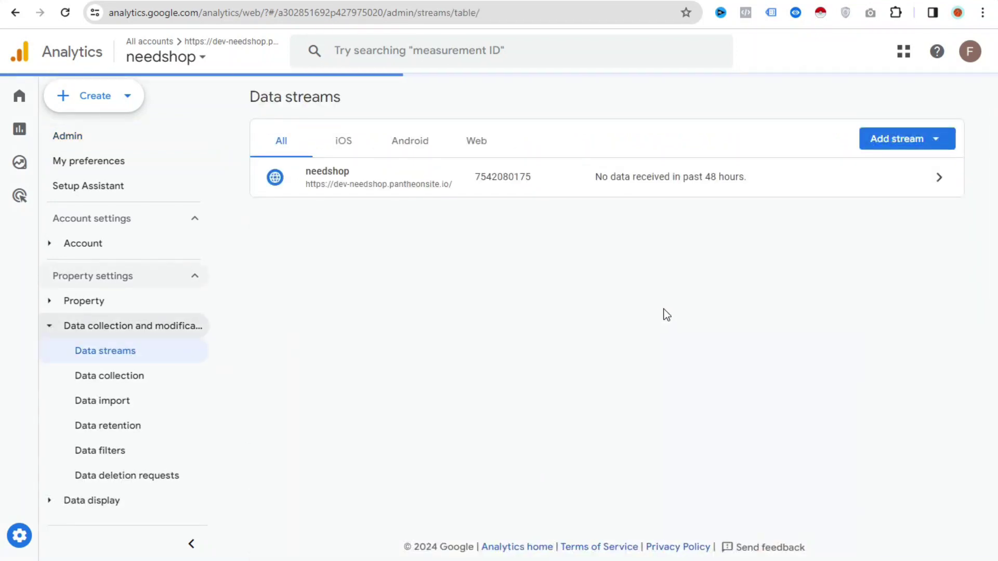
click(441, 179)
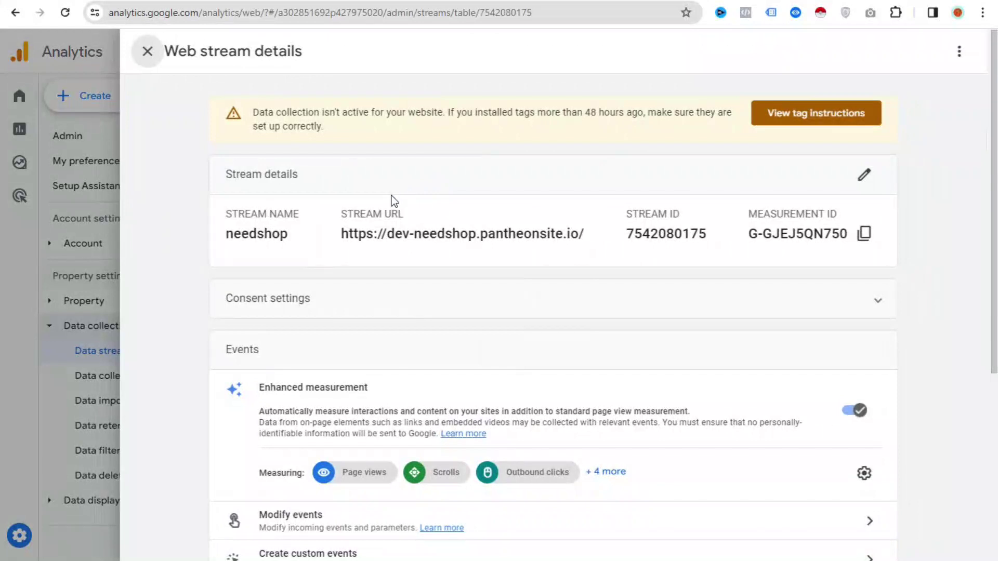
click(864, 234)
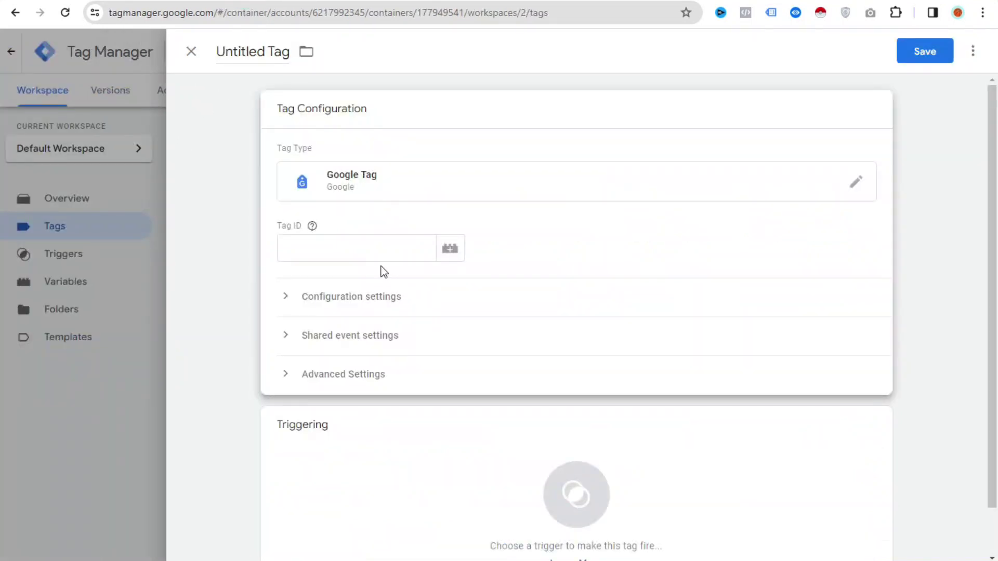
Paste the copied measurement ID into the tag's Tag ID field
click(340, 250)
right_click(340, 250)
click(390, 382)
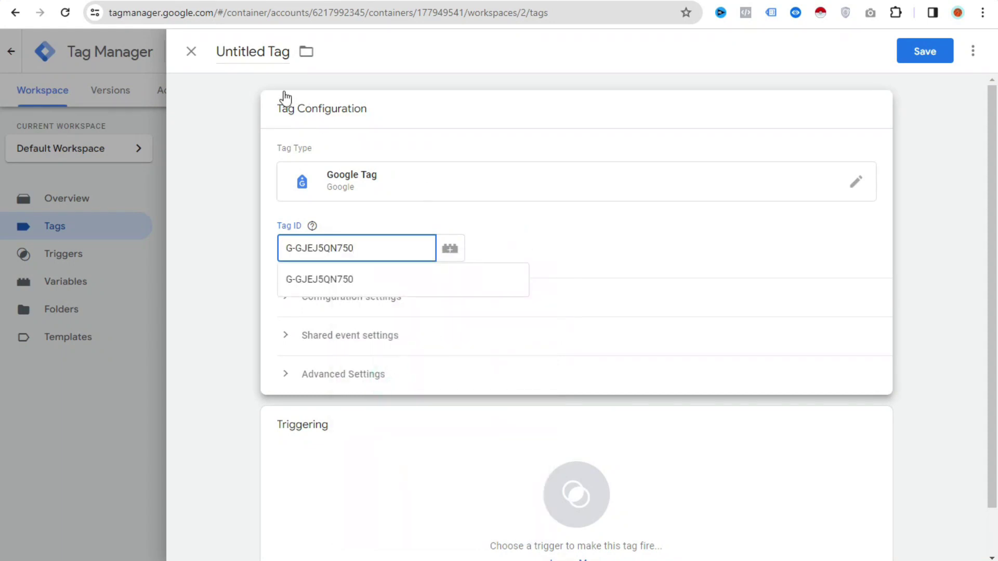
Close and discard the unsaved Google Tag draft, then view the container's Variables
click(191, 51)
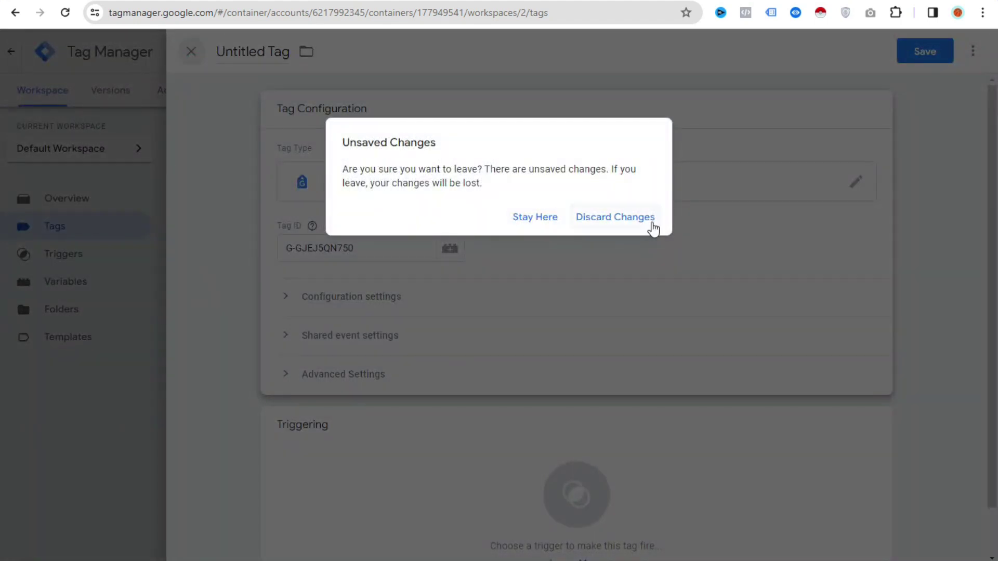
click(653, 229)
click(97, 289)
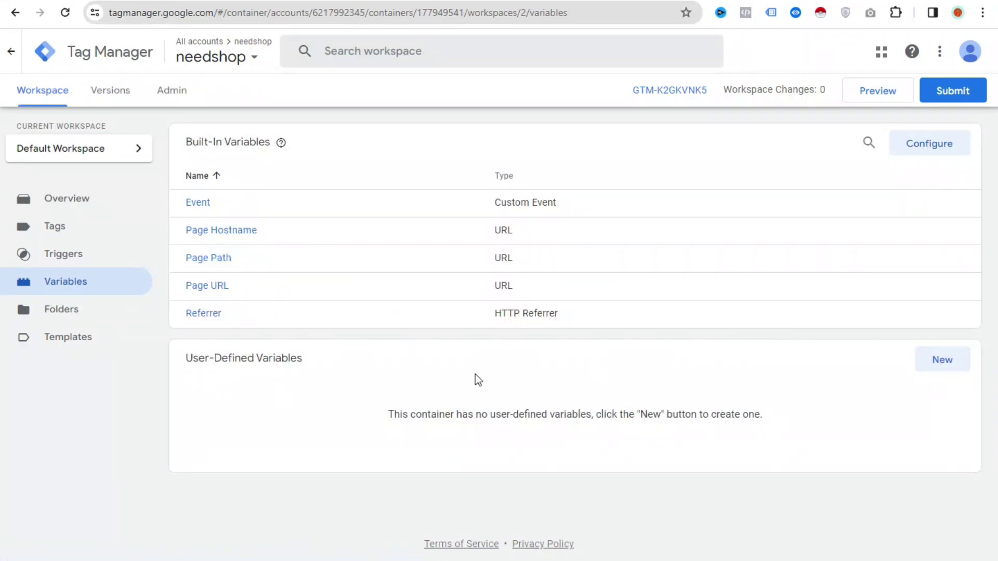
Create a user-defined Constant variable whose value is the pasted measurement ID
click(951, 360)
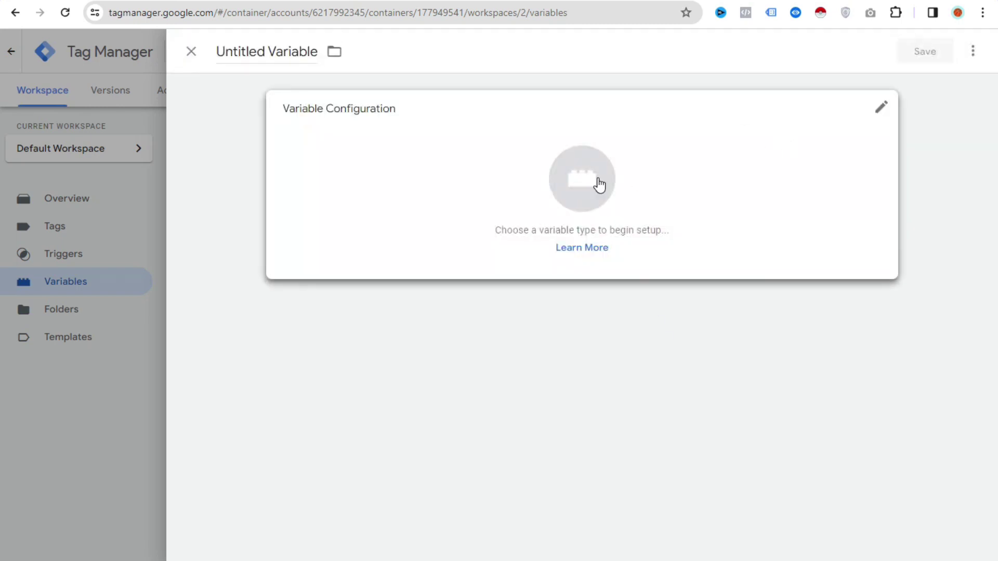
click(599, 185)
scroll(727, 405, down, 2)
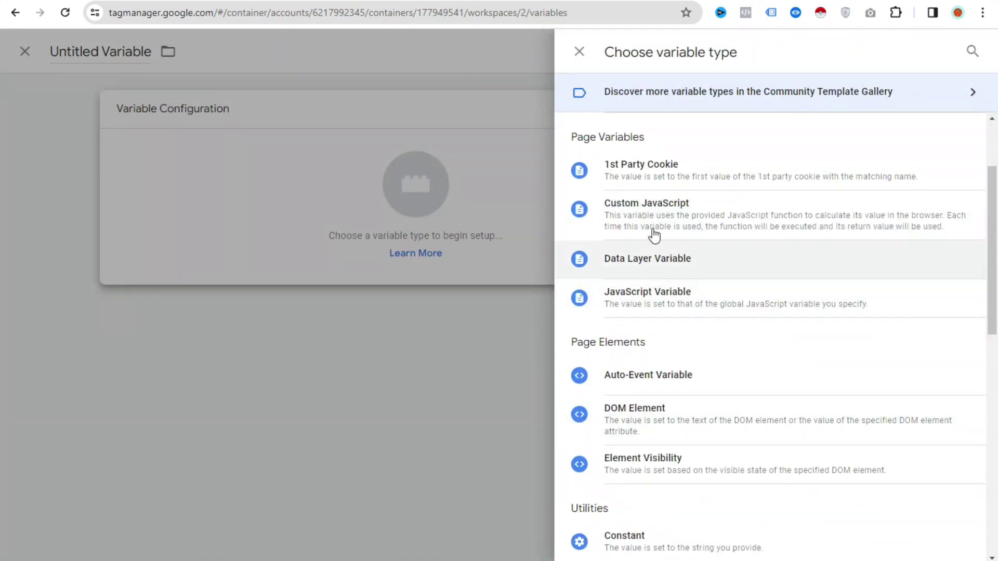
scroll(700, 468, down, 2)
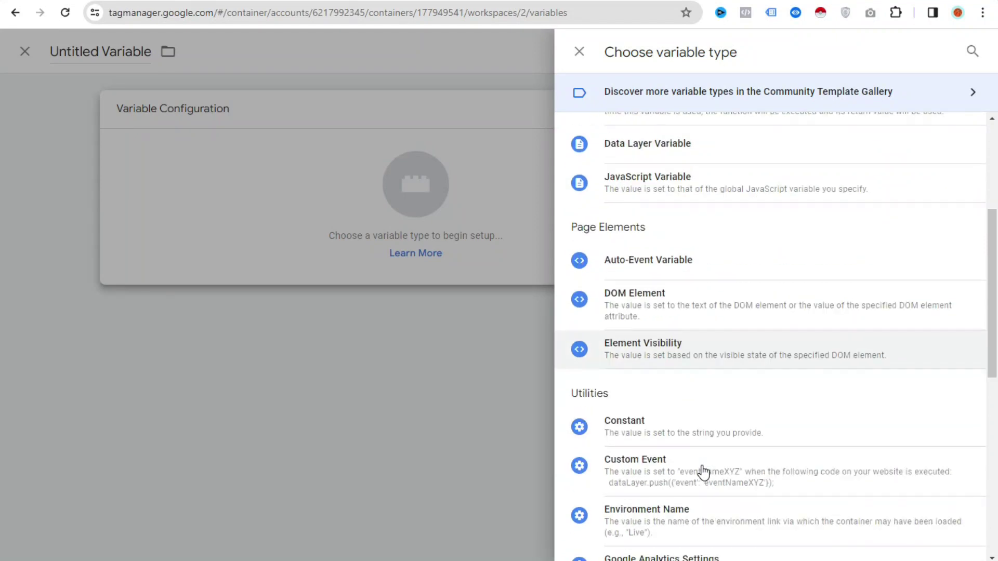
click(690, 432)
right_click(380, 255)
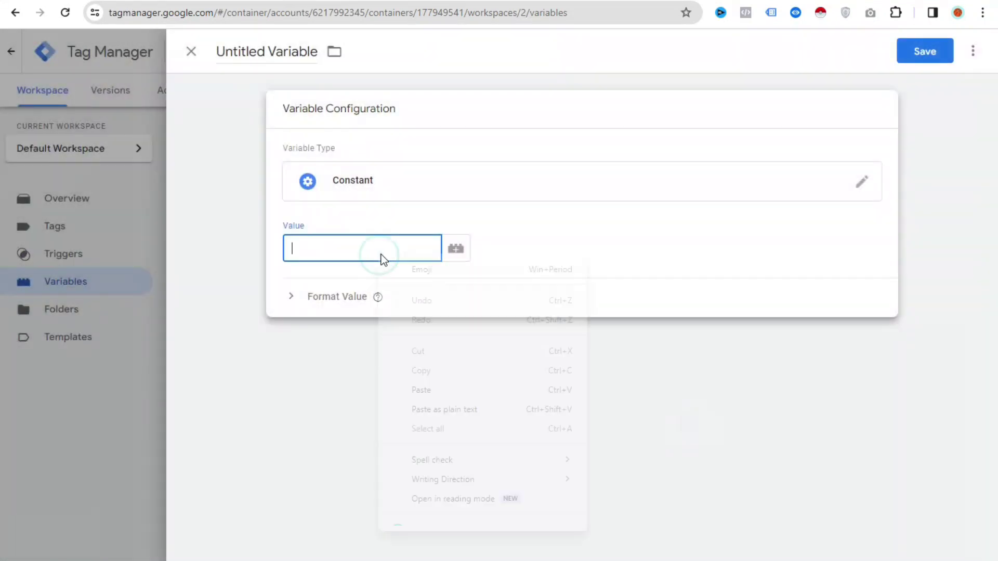
click(447, 388)
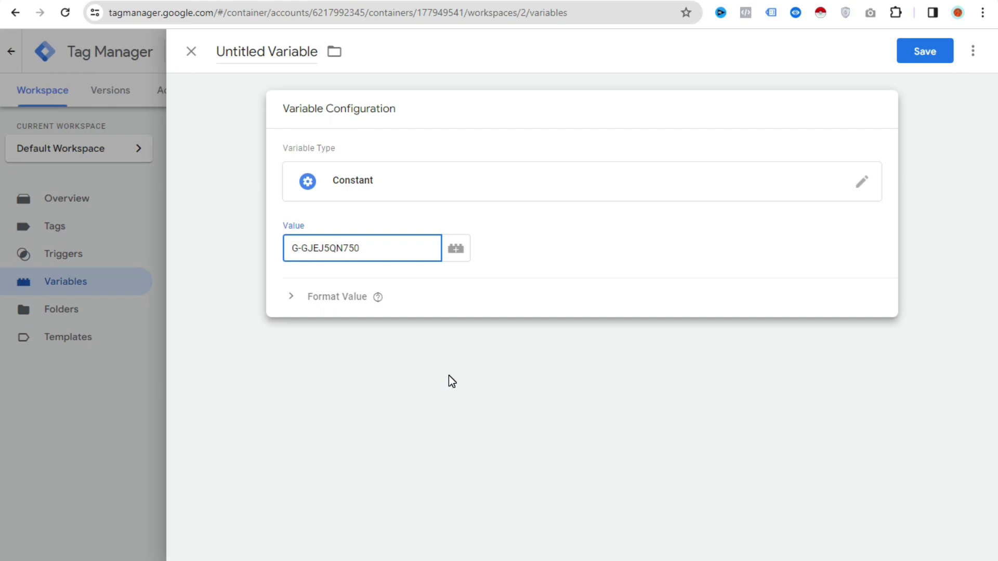
Save the variable named 'GA4 - Measurement ID', correcting the misspelled 'Measurment'
click(922, 54)
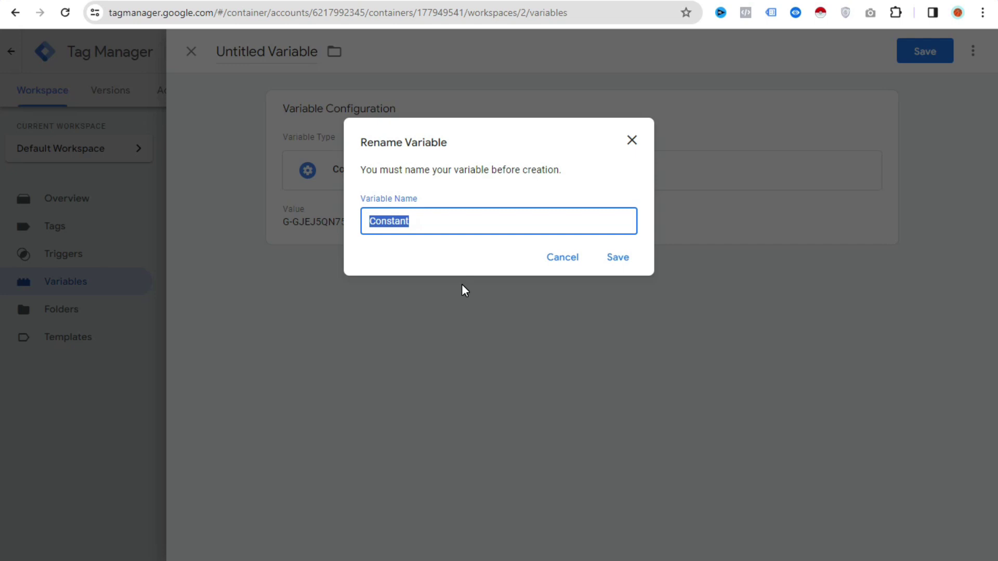
text(GA4)
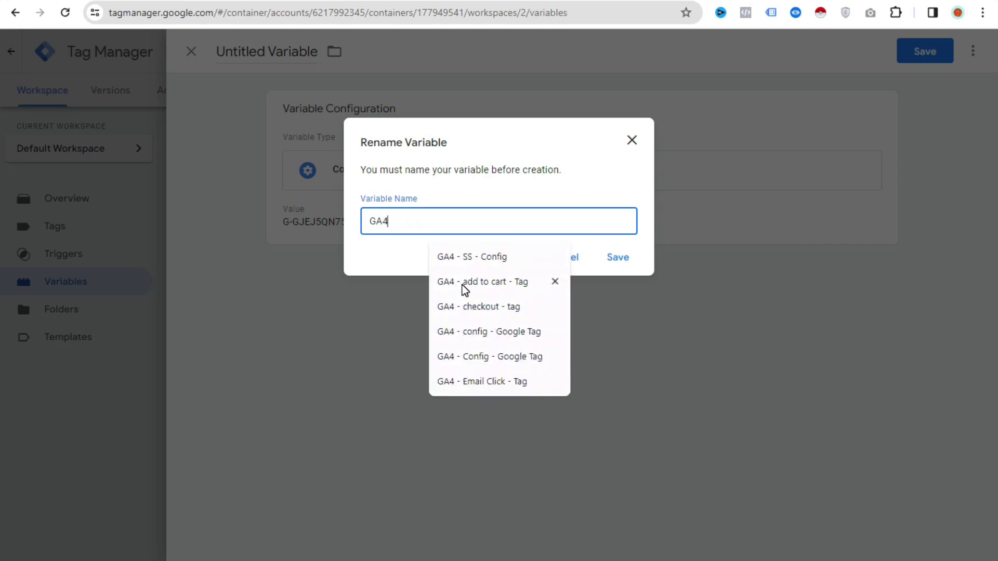
text( - Measurment ID)
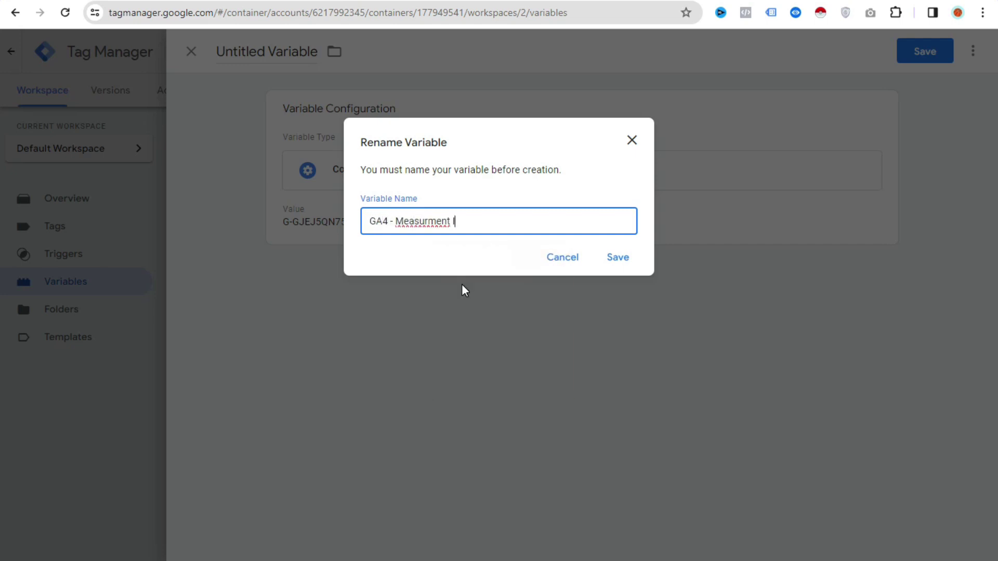
right_click(440, 222)
click(515, 237)
click(629, 260)
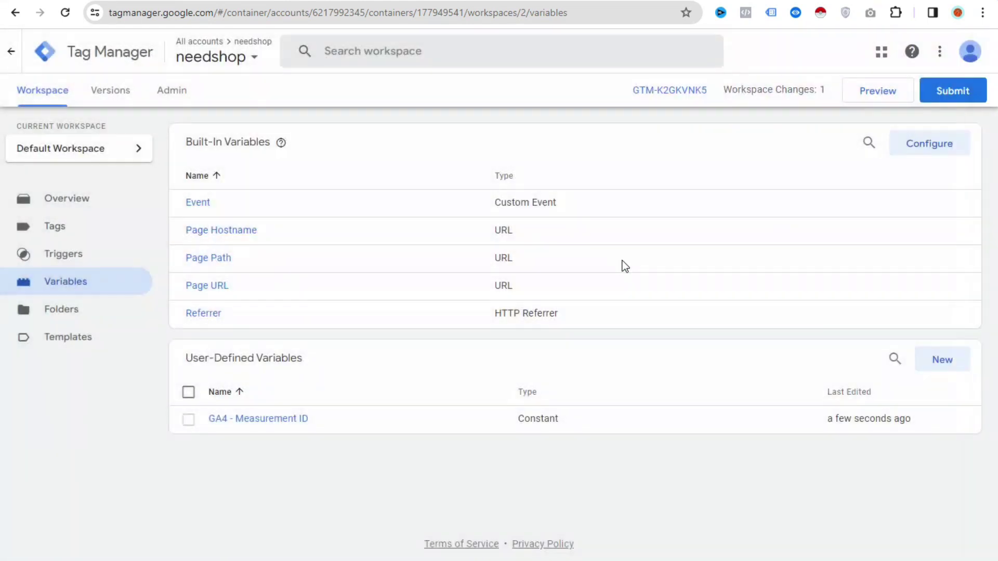
click(81, 234)
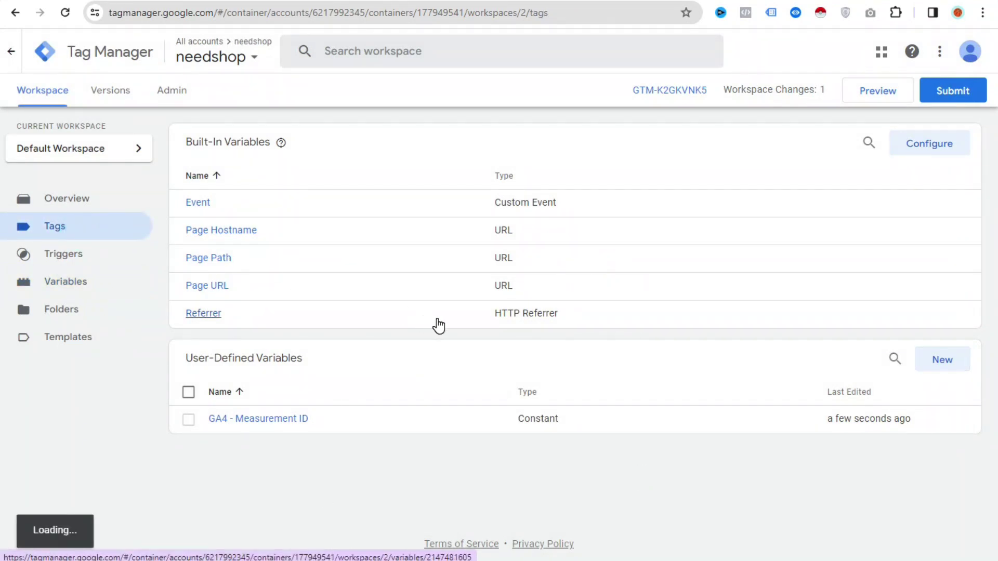
Create a new Google Tag using {{GA4 - Measurement ID}} as its Tag ID
click(945, 146)
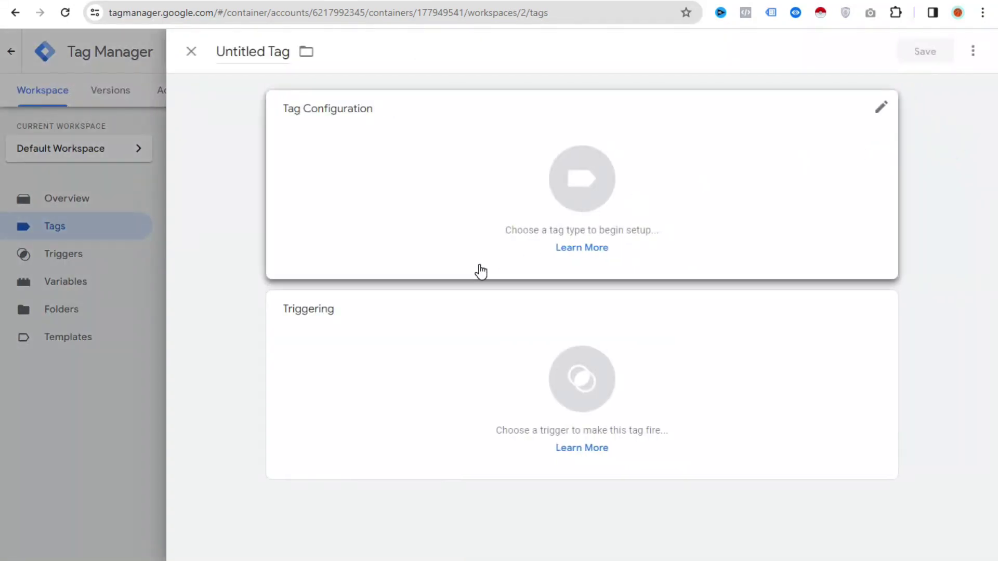
click(527, 180)
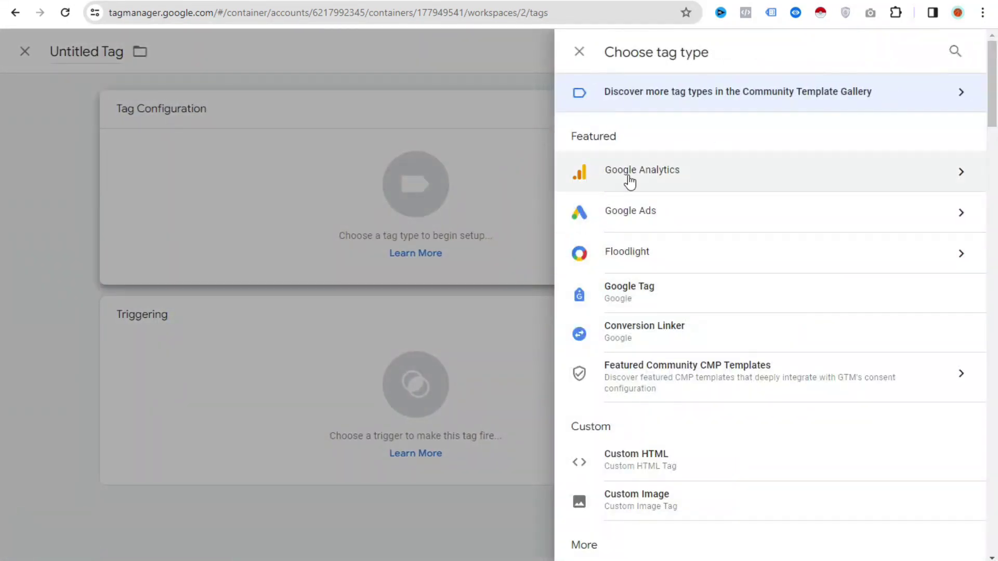
click(686, 166)
click(671, 148)
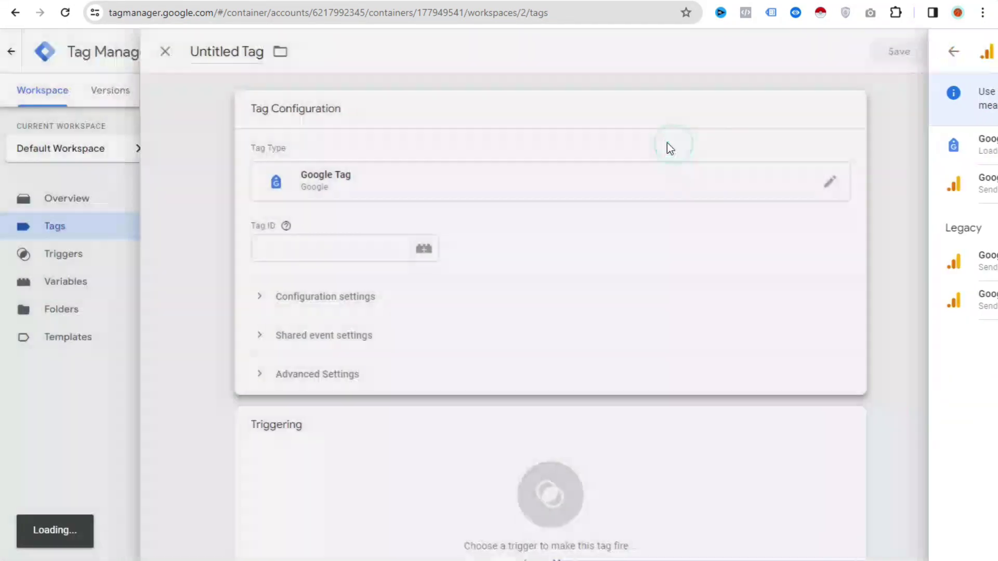
click(409, 247)
click(449, 251)
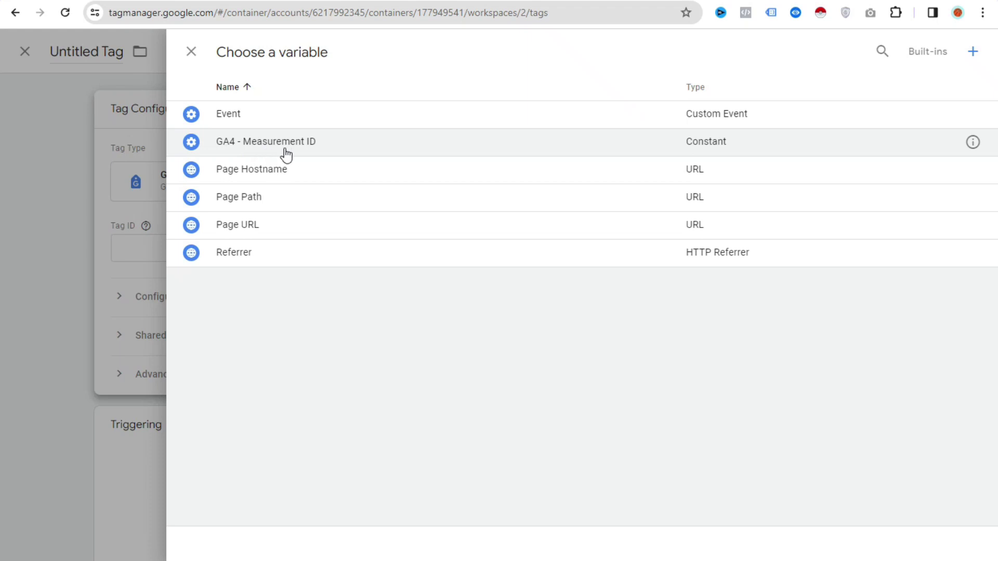
click(328, 151)
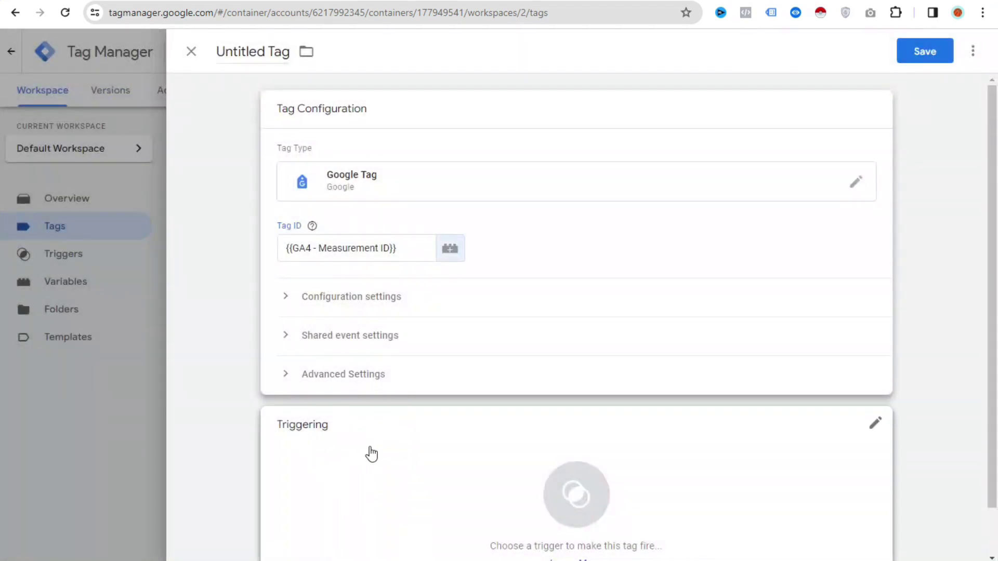
Set the tag to fire on All Pages and save it
scroll(371, 454, down, 1)
click(495, 417)
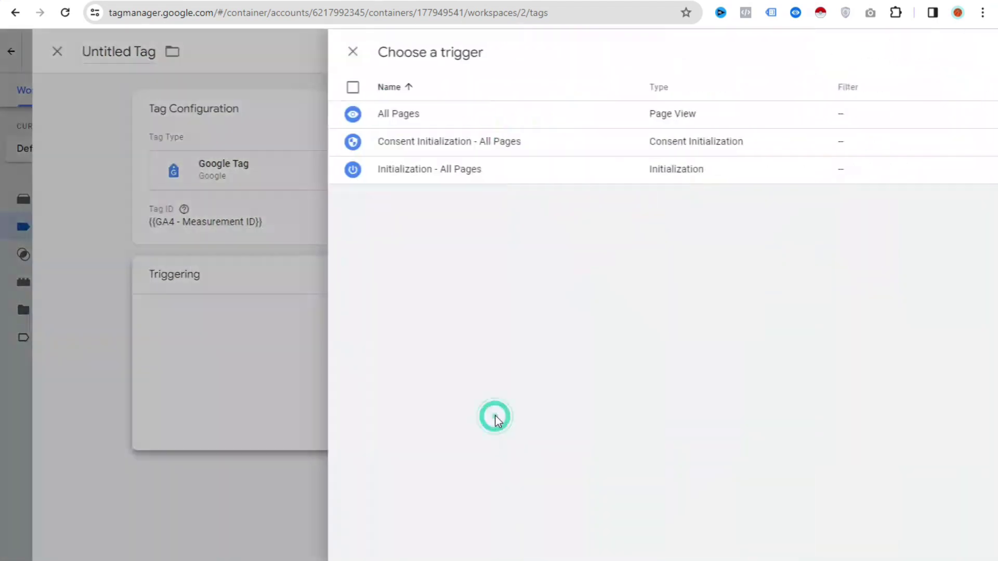
click(265, 115)
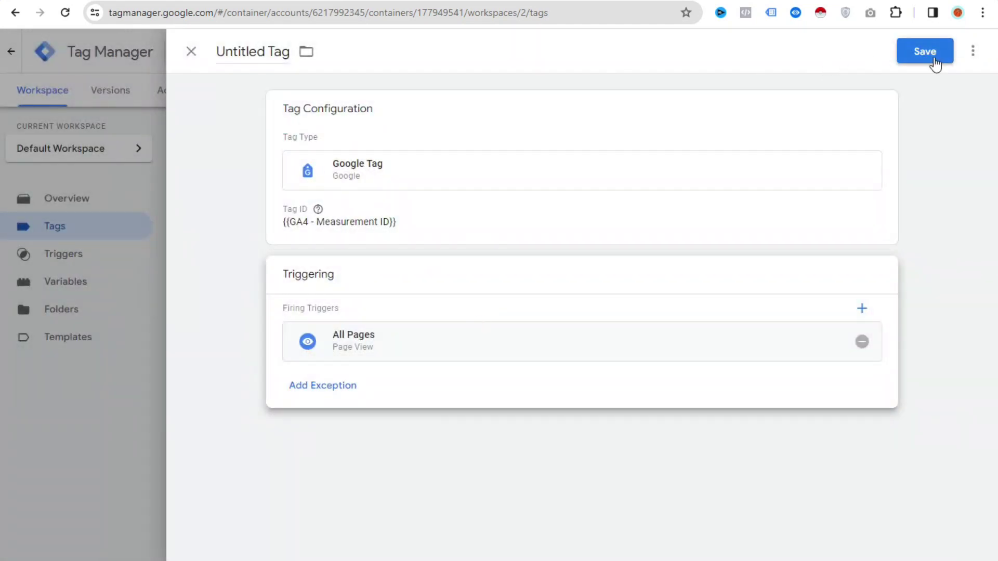
click(925, 52)
click(555, 218)
Rename the tag to 'GA4 Confing Tag' and save it
key(ctrl+a)
text(GA4 C)
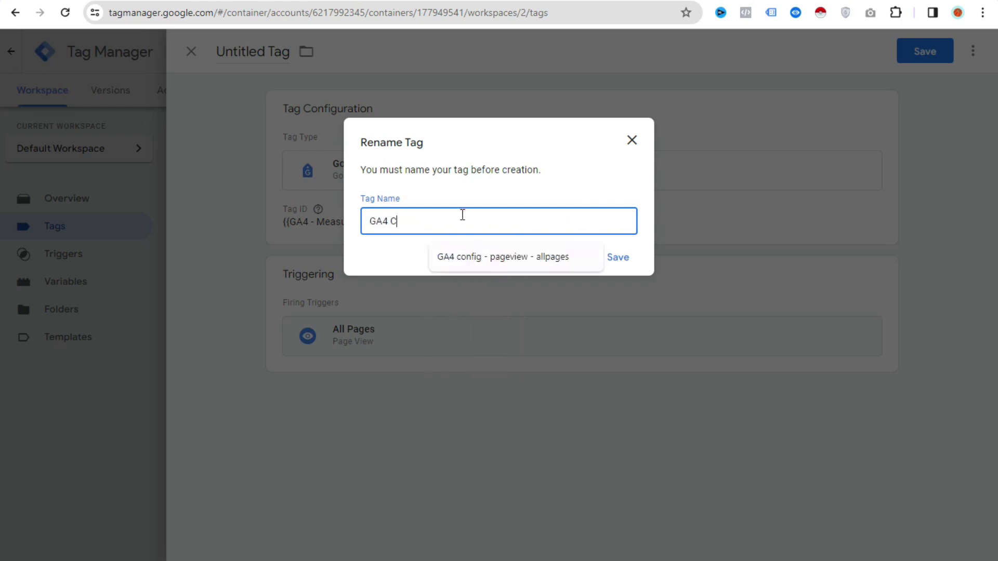
text(onfing Tag)
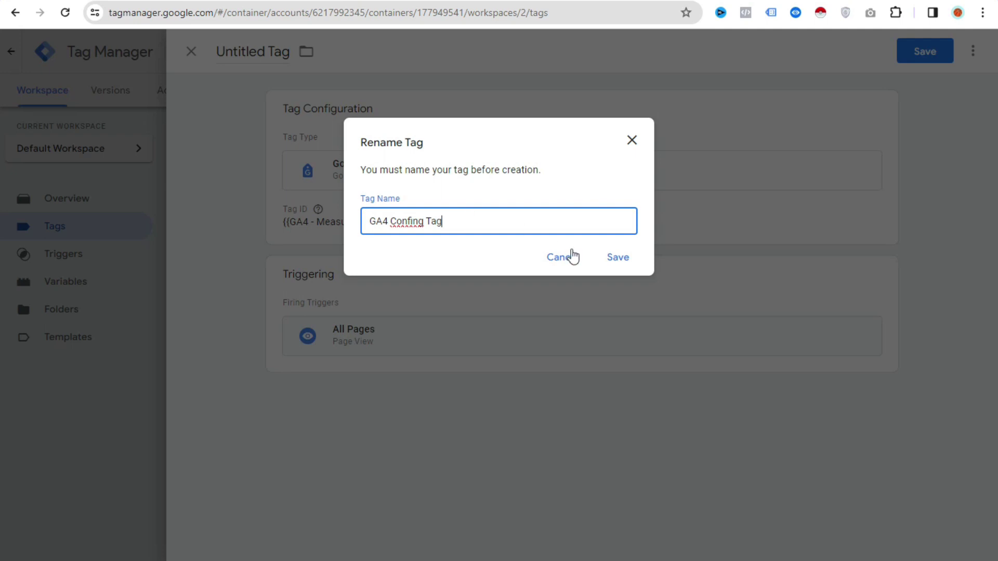
click(599, 259)
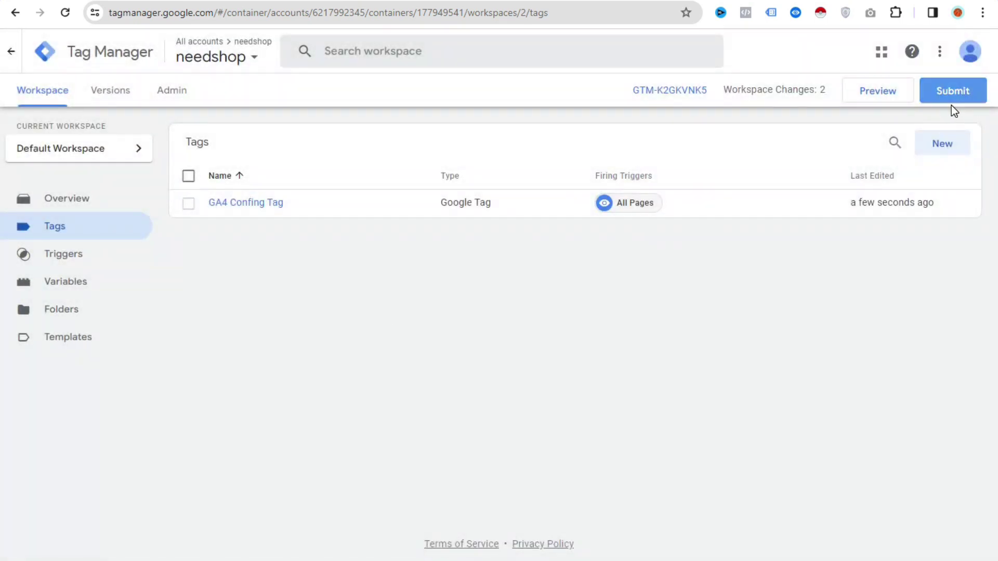
Submit and publish the workspace changes so Version 2 goes live
click(960, 99)
click(939, 50)
click(699, 460)
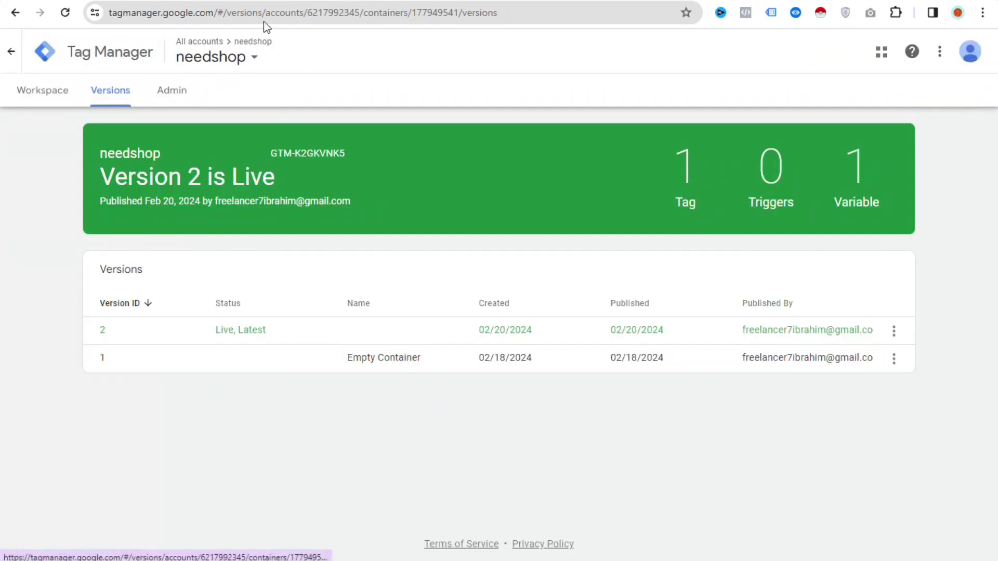
In Google Analytics, close the stream details and open Reports > Realtime overview
key(ctrl+Tab)
click(148, 47)
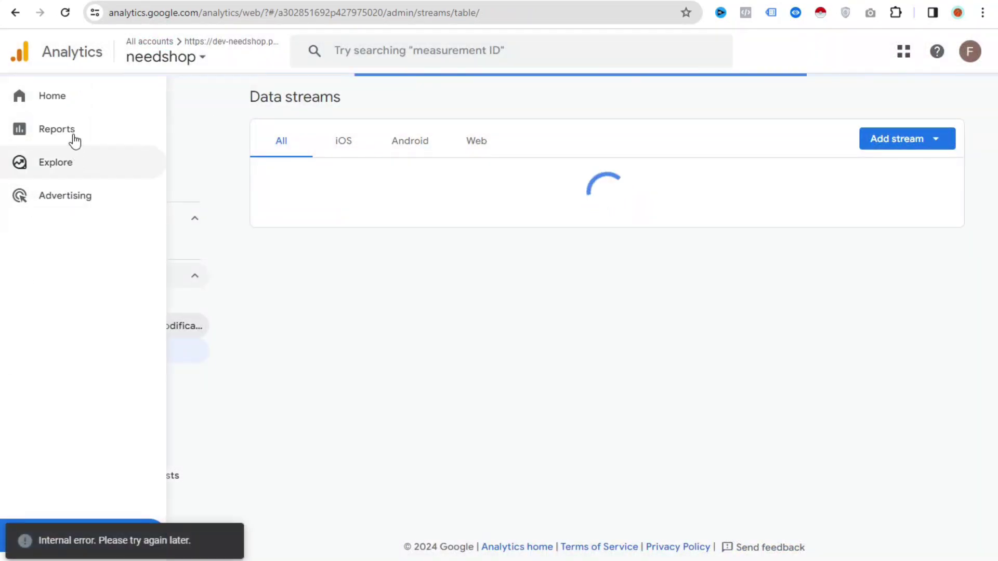
click(75, 139)
click(116, 121)
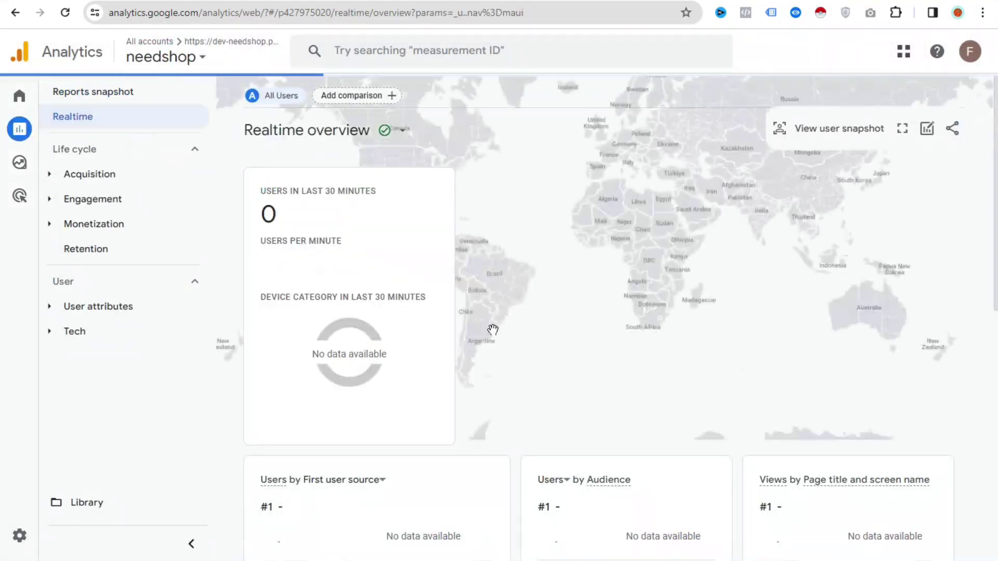
Reload the shop's product page and browse the homepage, then refresh the Realtime overview
key(ctrl+Tab)
key(F5)
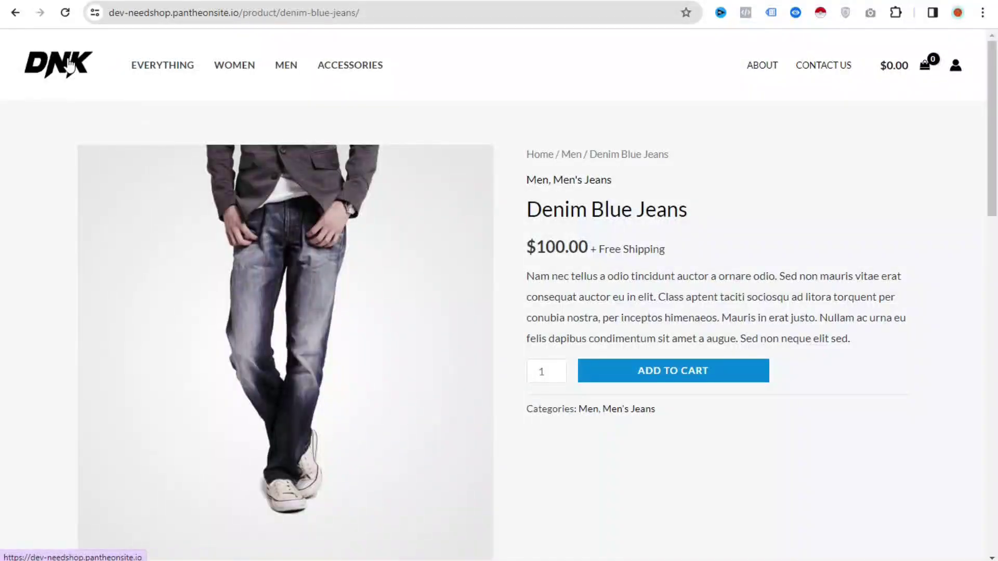
key(ctrl+Tab)
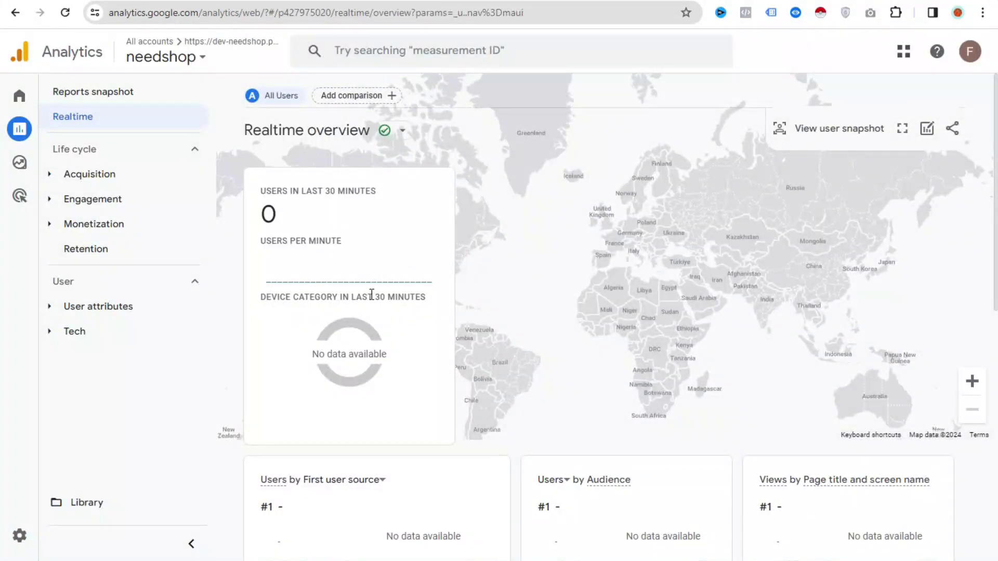
key(ctrl+Tab)
scroll(382, 363, down, 15)
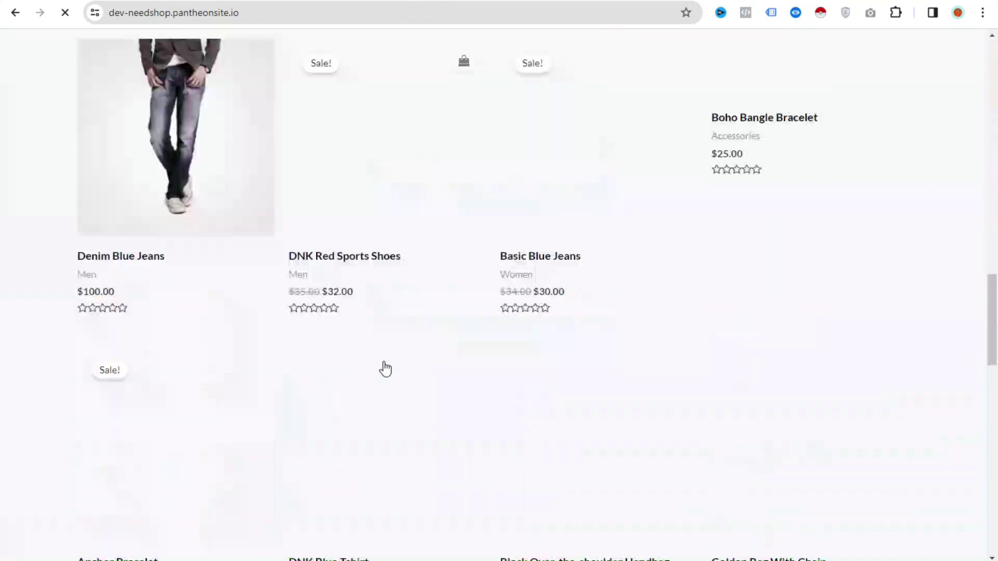
scroll(383, 364, up, 10)
key(ctrl+Tab)
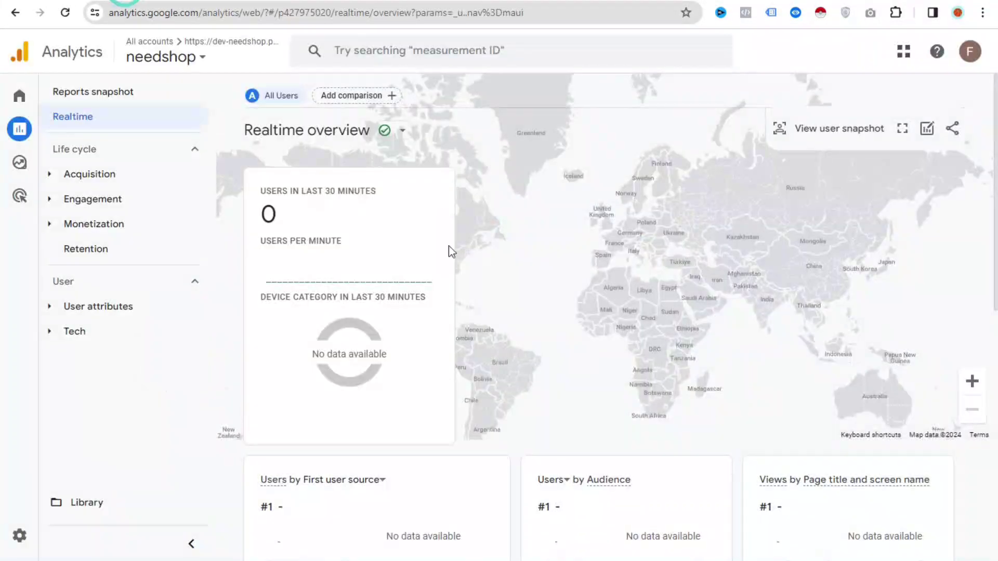
click(113, 122)
Check the Realtime overview and open the DNK Blue Tshirt product page
scroll(550, 397, down, 10)
scroll(546, 398, up, 10)
scroll(390, 326, down, 6)
scroll(358, 298, up, 5)
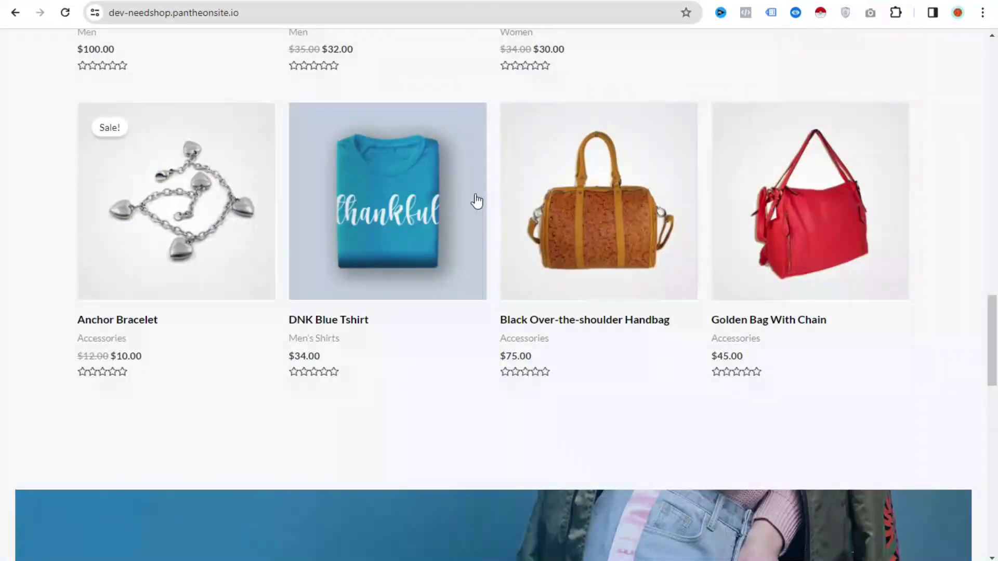
click(430, 192)
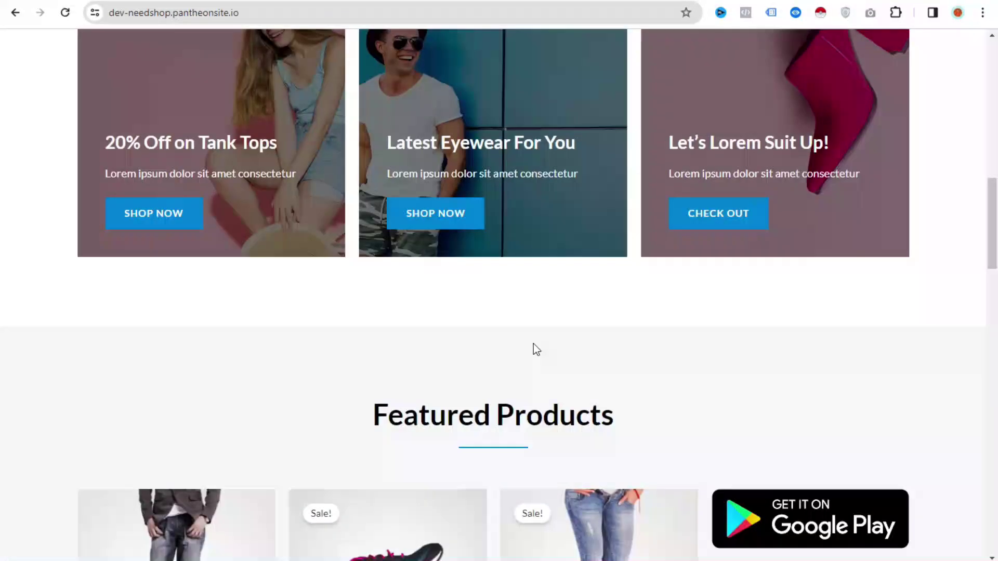
scroll(533, 345, up, 10)
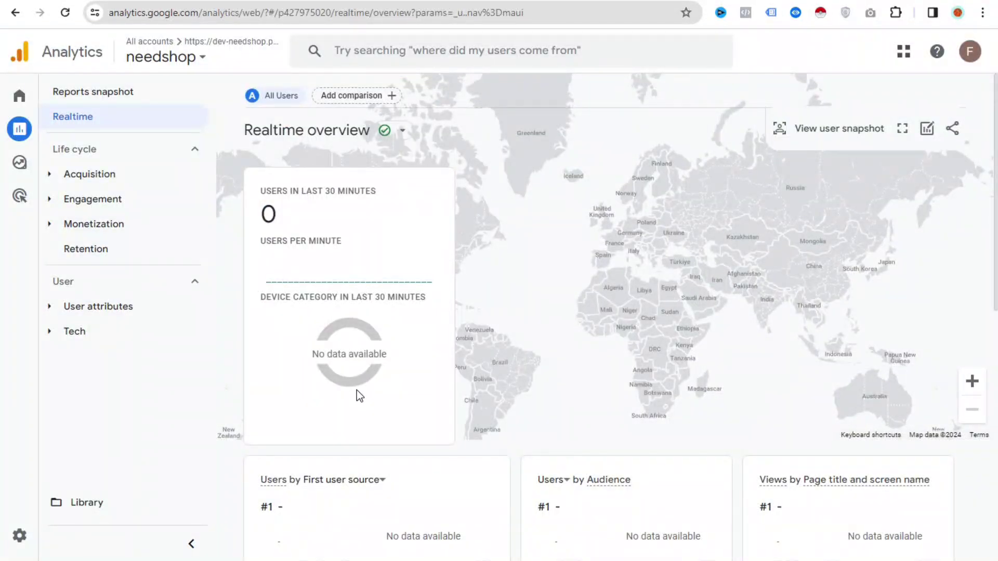
scroll(357, 389, down, 8)
scroll(355, 387, up, 8)
scroll(395, 370, down, 6)
Review the Realtime Event count by Event name card showing 7 page_view events
scroll(303, 223, up, 6)
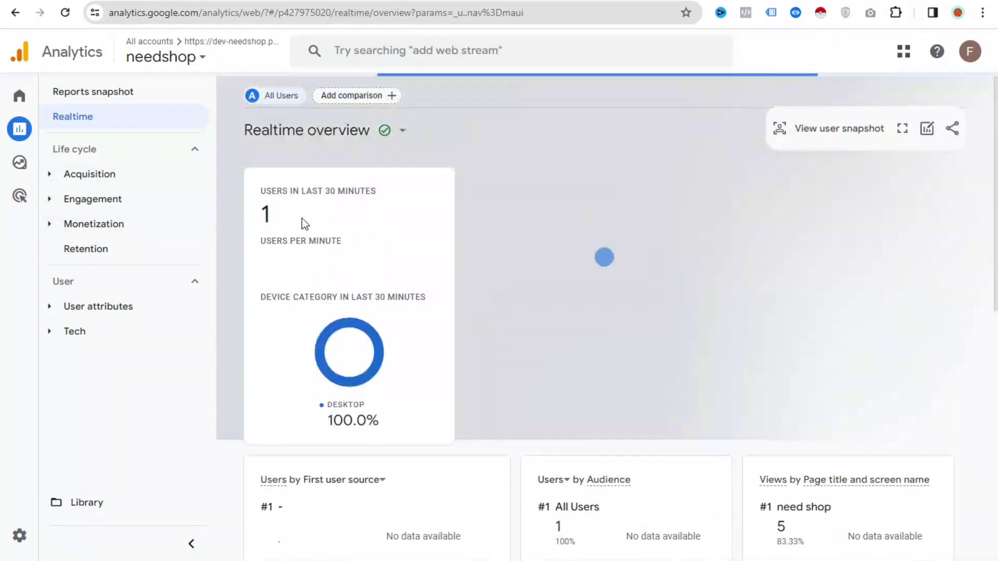
scroll(293, 215, down, 3)
scroll(294, 213, up, 3)
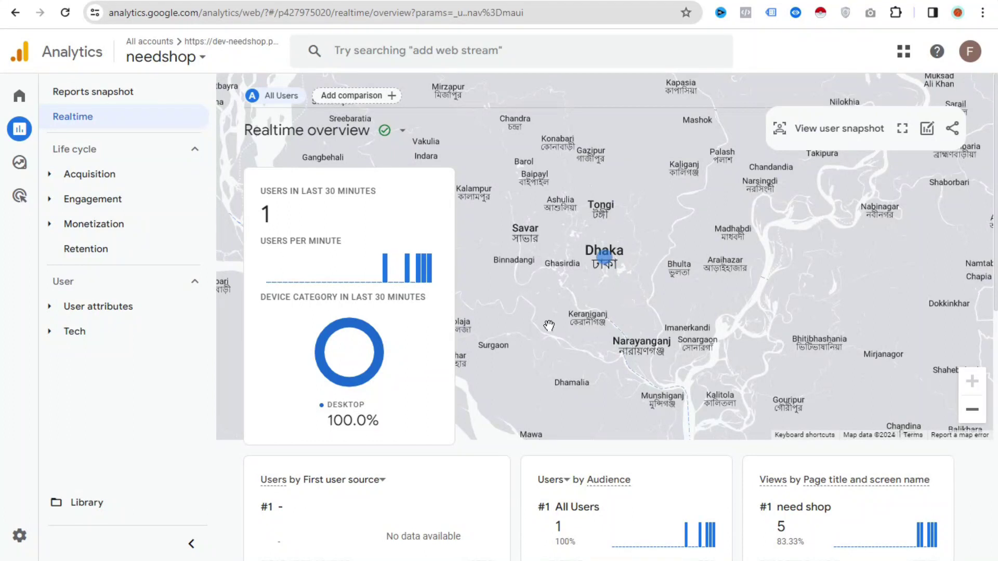
scroll(653, 454, down, 9)
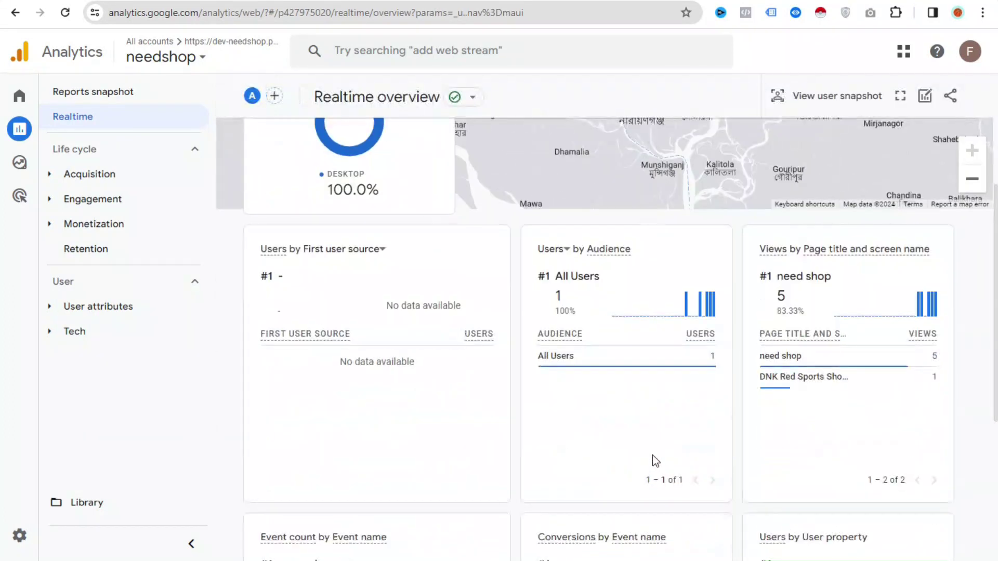
scroll(633, 454, up, 7)
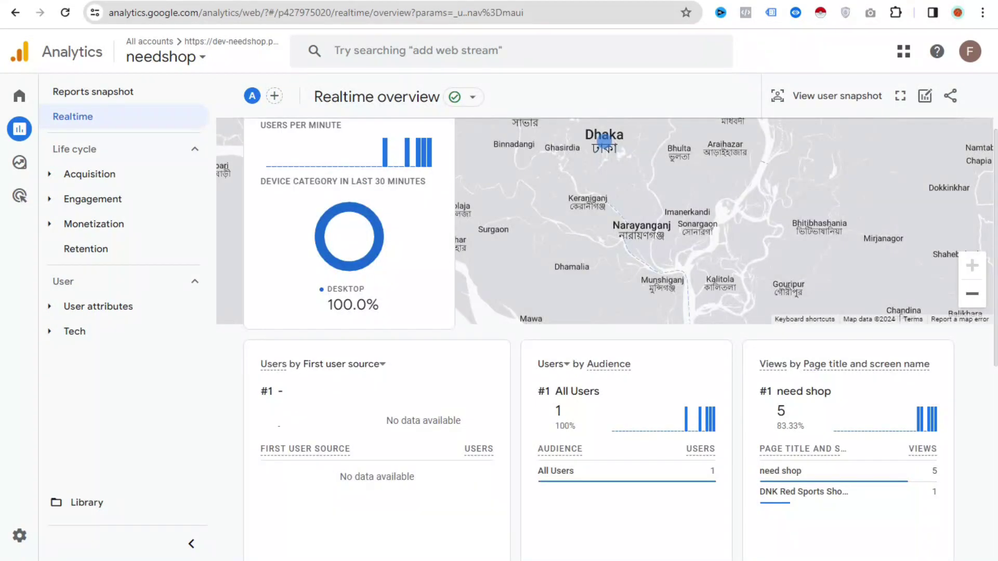
key(ctrl+Tab)
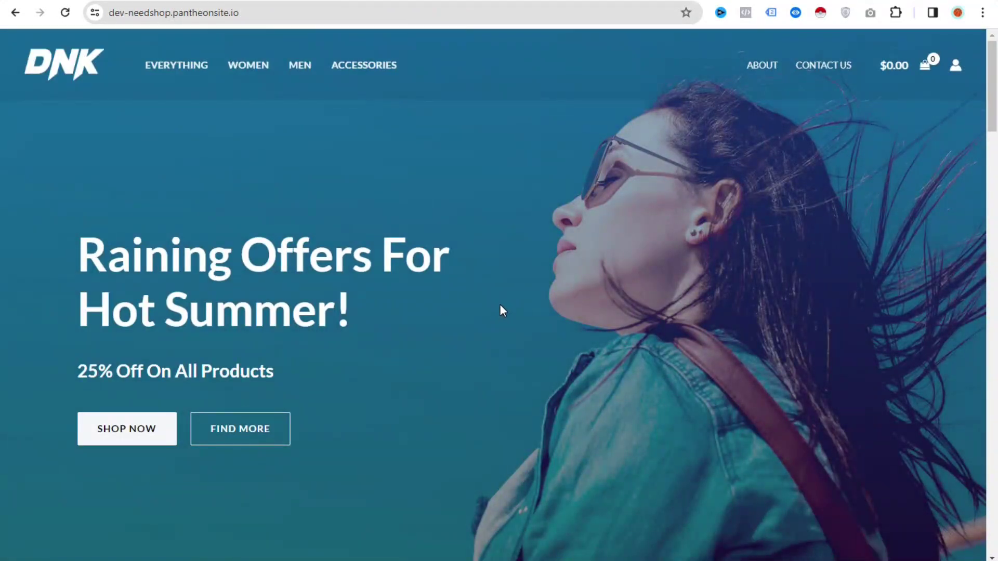
scroll(497, 303, down, 8)
key(ctrl+Tab)
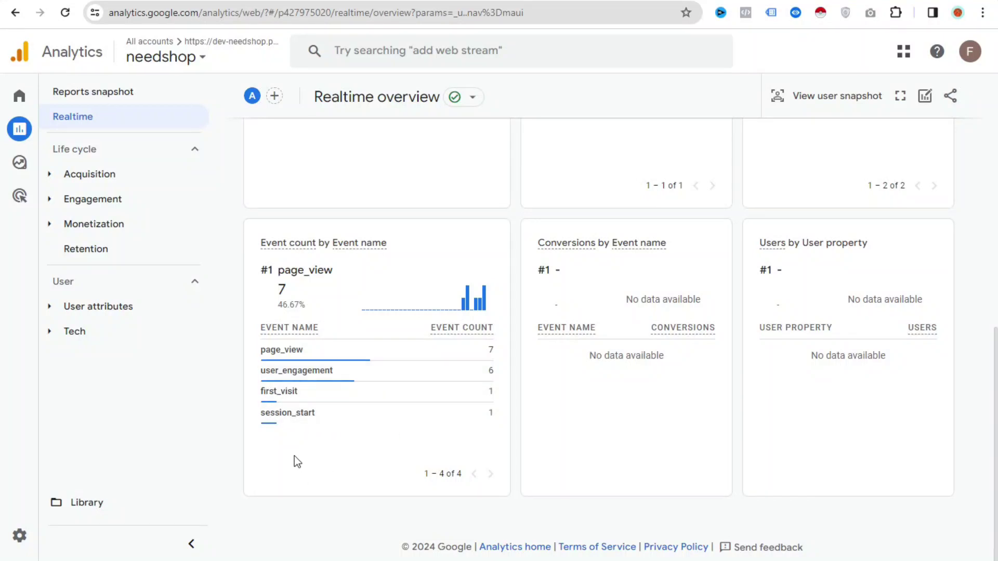
scroll(482, 446, up, 10)
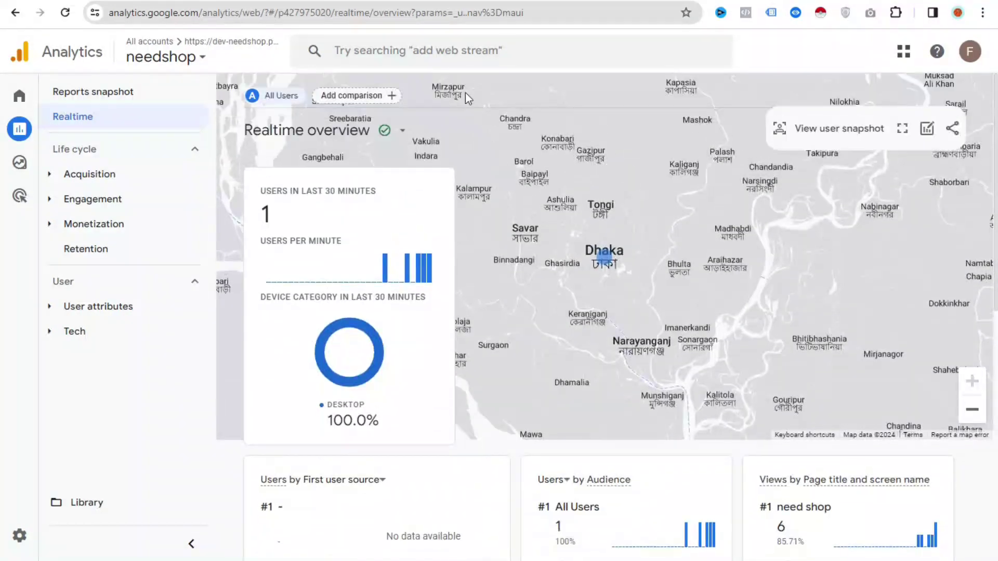
Open the shop's Basic Blue Jeans product page and add it to the cart
key(ctrl+Tab)
click(546, 206)
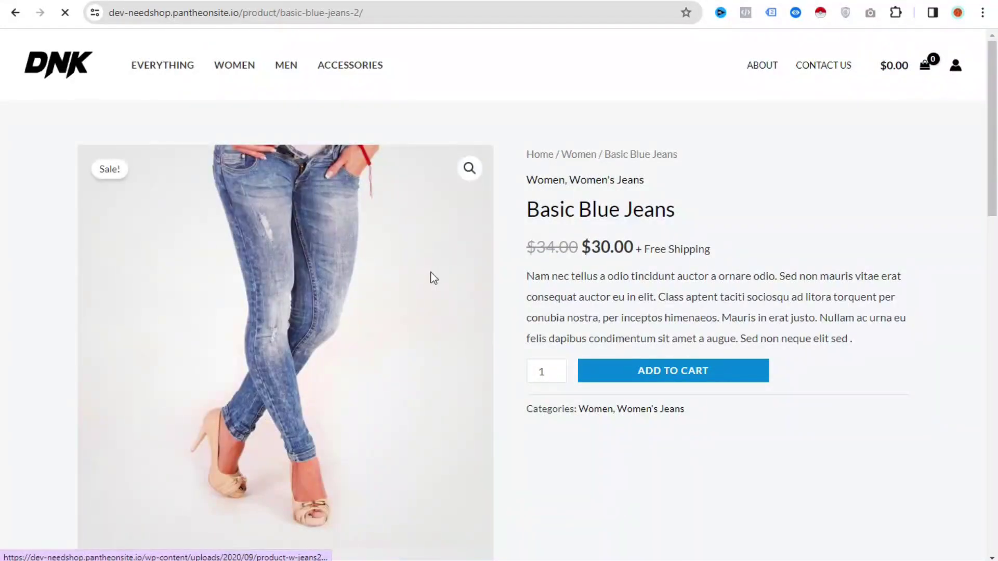
scroll(432, 273, down, 4)
click(669, 146)
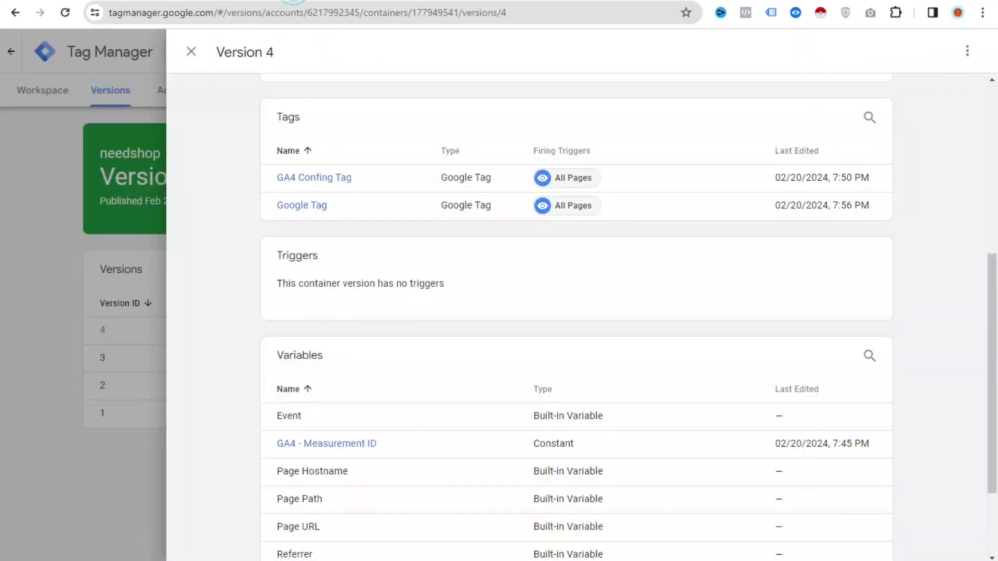
Close the Version 4 details and return via Admin to the needshop Workspace overview
click(202, 61)
click(173, 102)
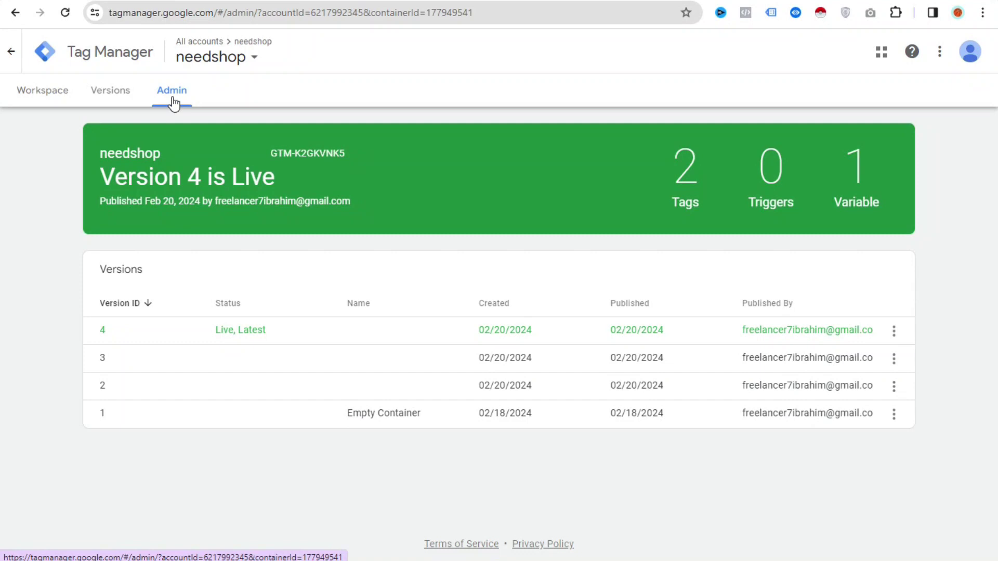
click(60, 103)
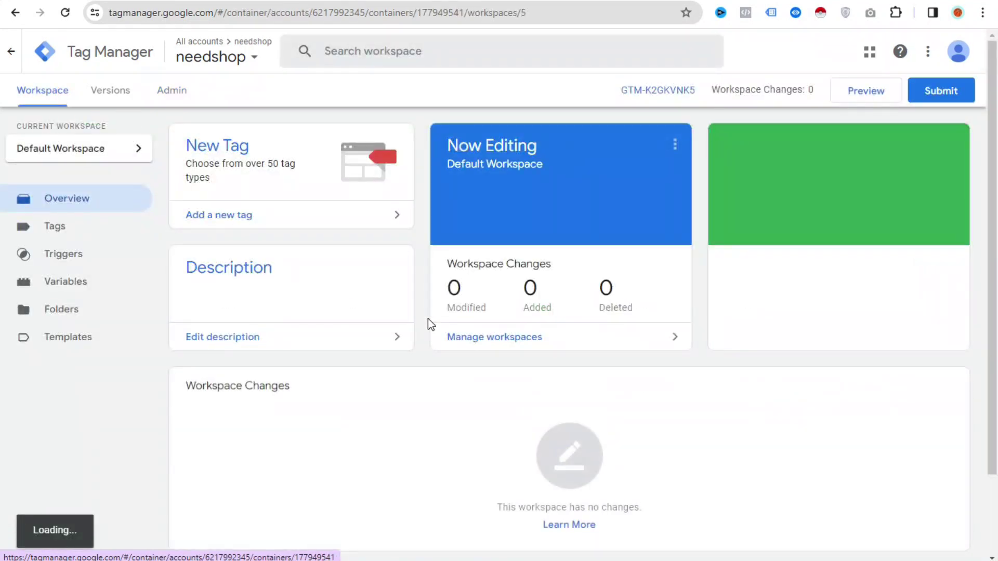